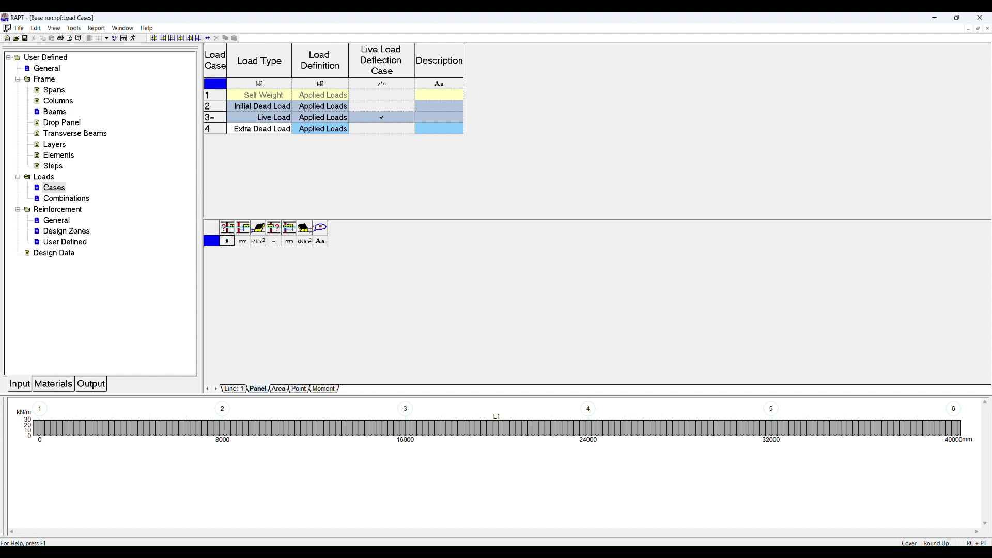
# Review the load definition options for the Initial Dead Load and Live Load cases, keeping both as Applied Loads.
pyautogui.click(324, 106)
pyautogui.click(325, 106)
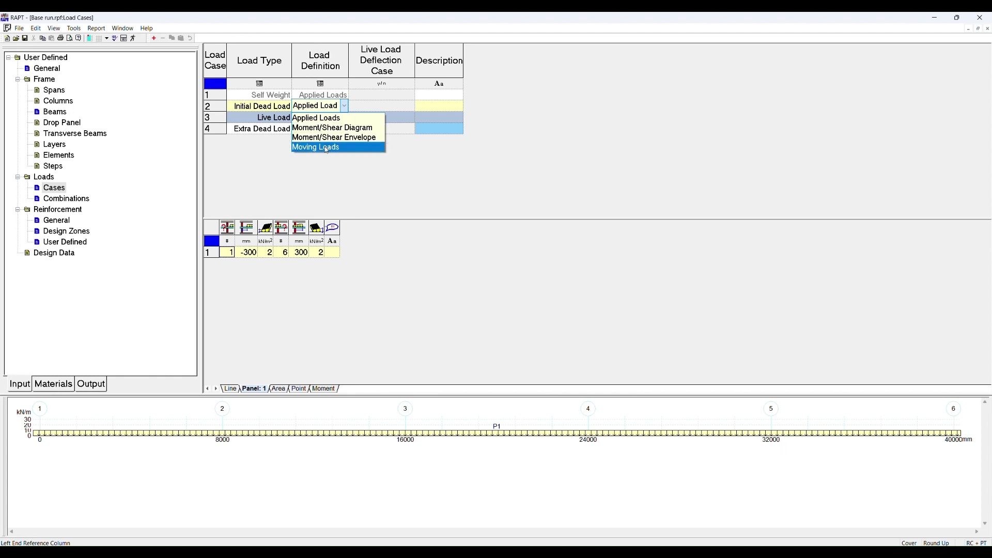
pyautogui.click(325, 107)
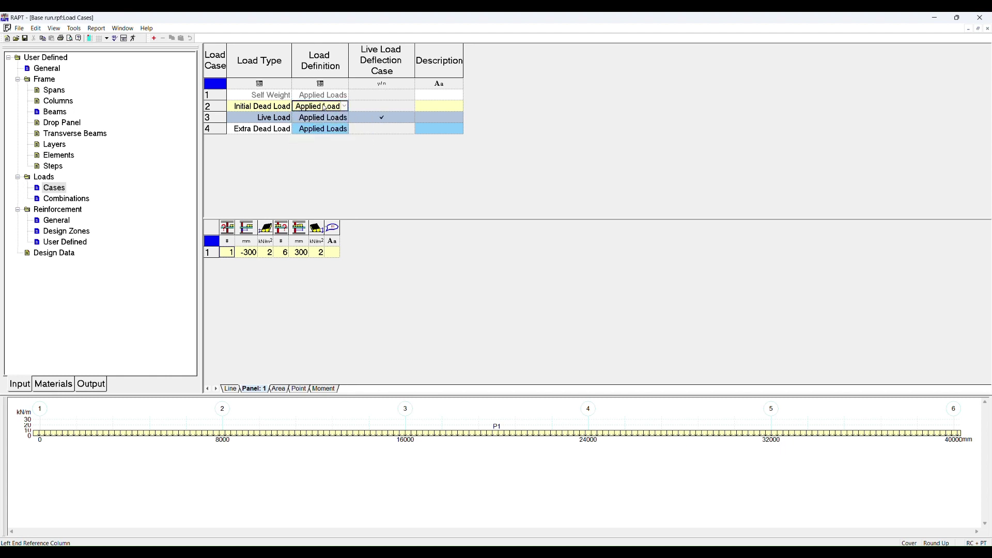
pyautogui.click(315, 117)
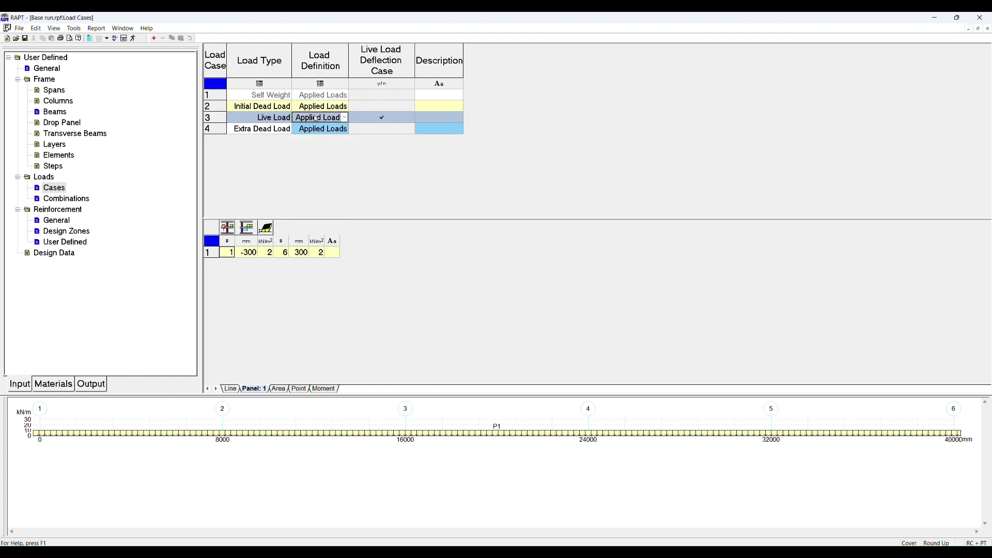
pyautogui.click(316, 118)
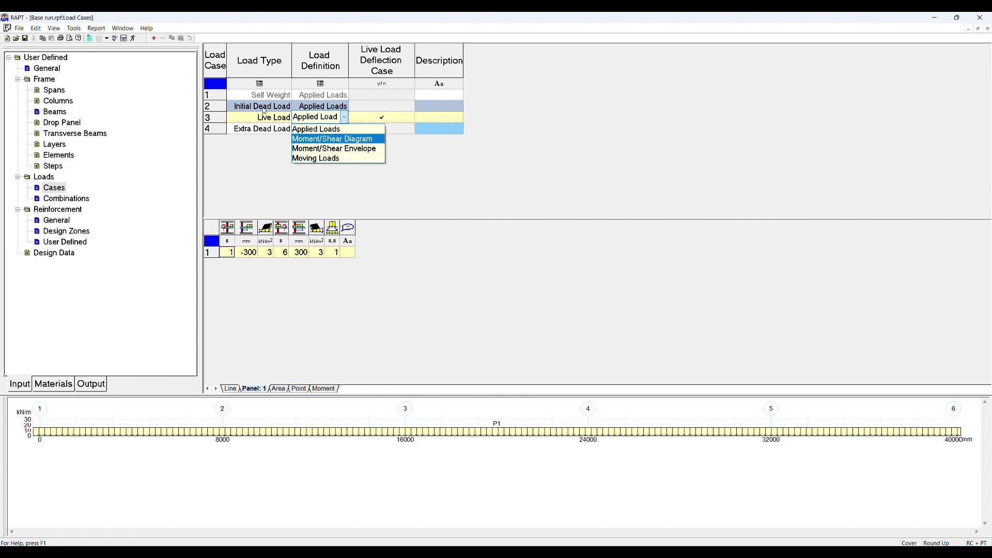
pyautogui.click(300, 129)
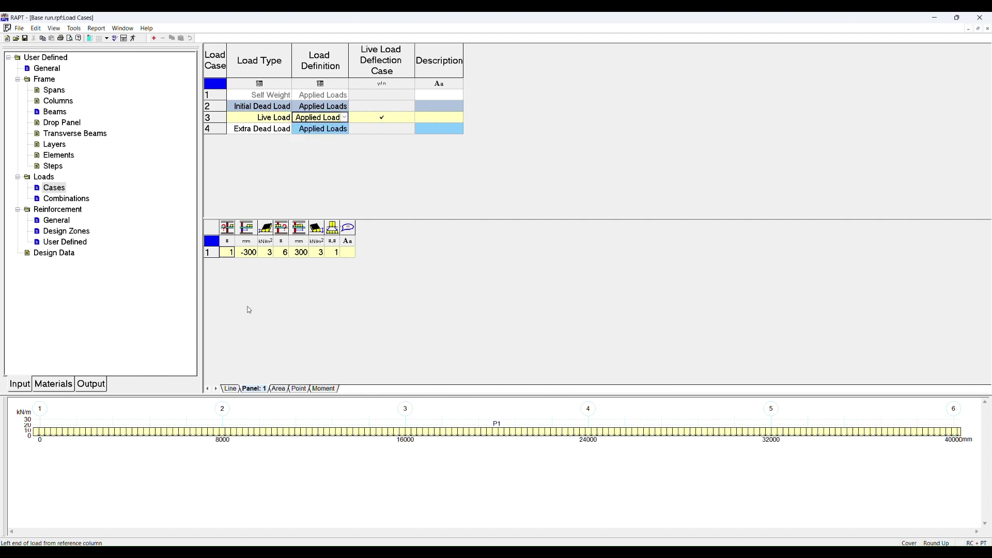
# Examine the line, panel, point and moment load tables of the Live Load case.
pyautogui.click(232, 390)
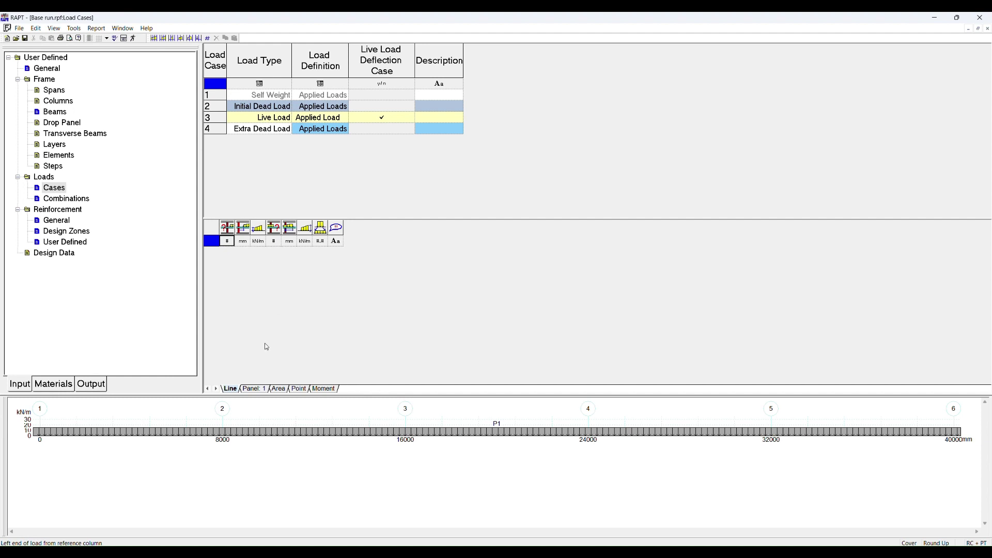
pyautogui.click(252, 391)
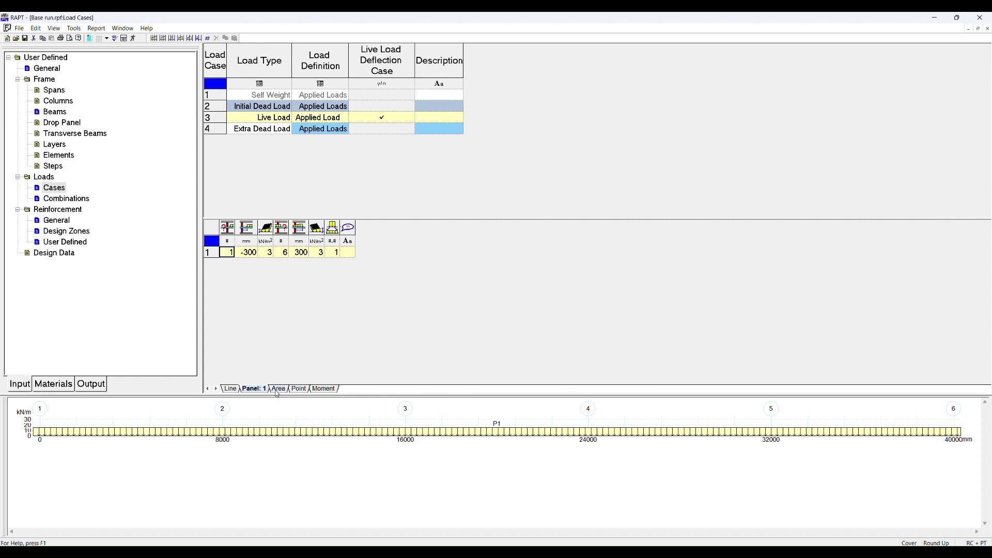
pyautogui.click(303, 390)
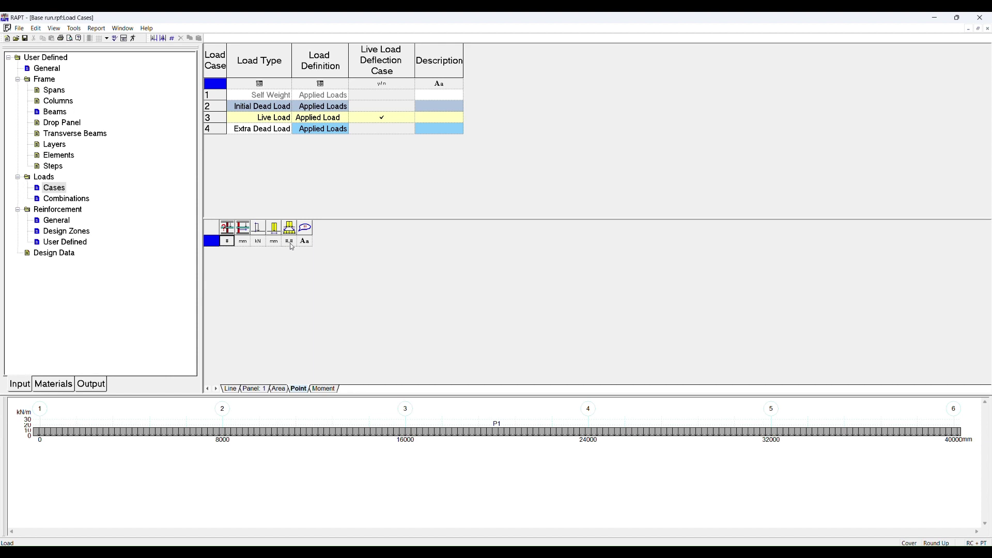
pyautogui.click(324, 389)
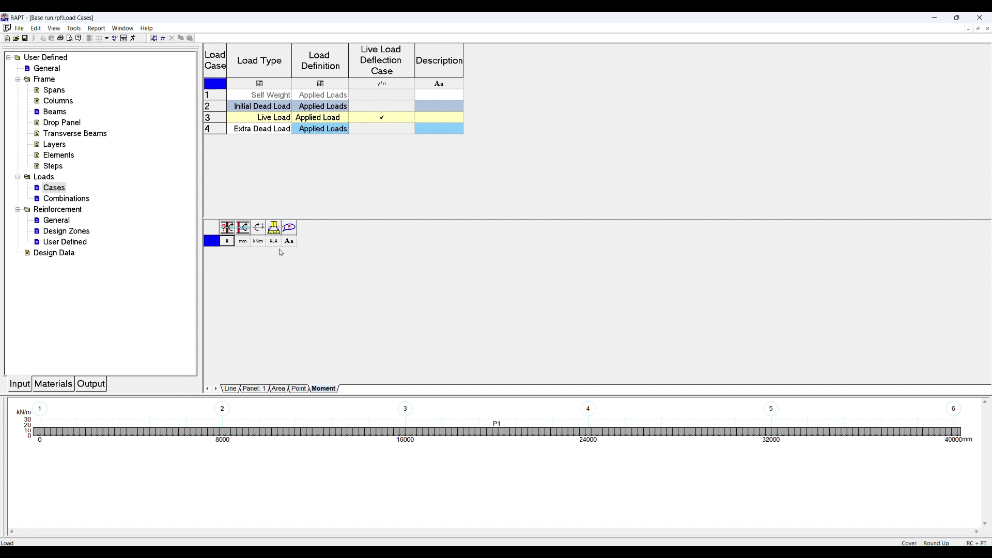
# Inspect the Self Weight case's line loads and the Self Weight Definition options in the general data, keeping Program Calculated.
pyautogui.click(246, 96)
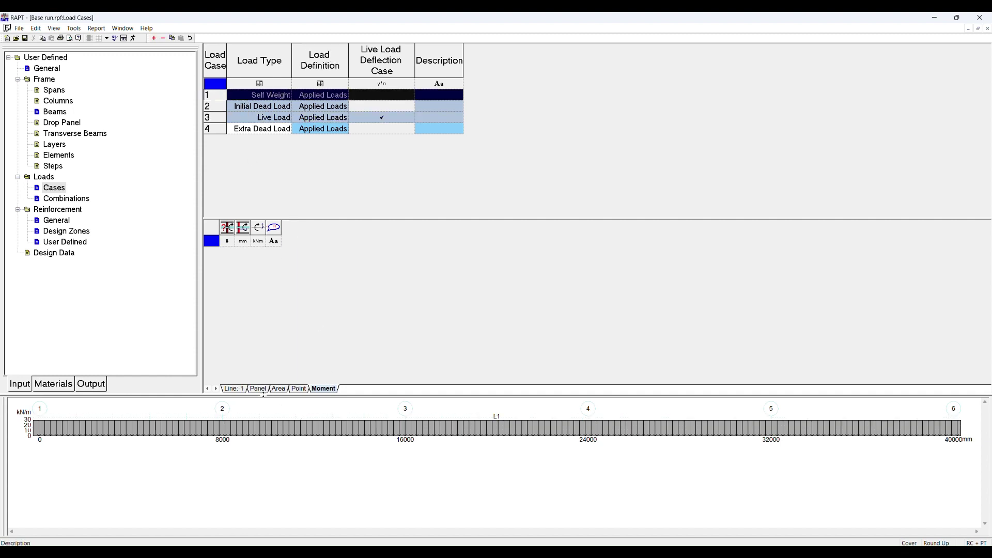
pyautogui.click(235, 390)
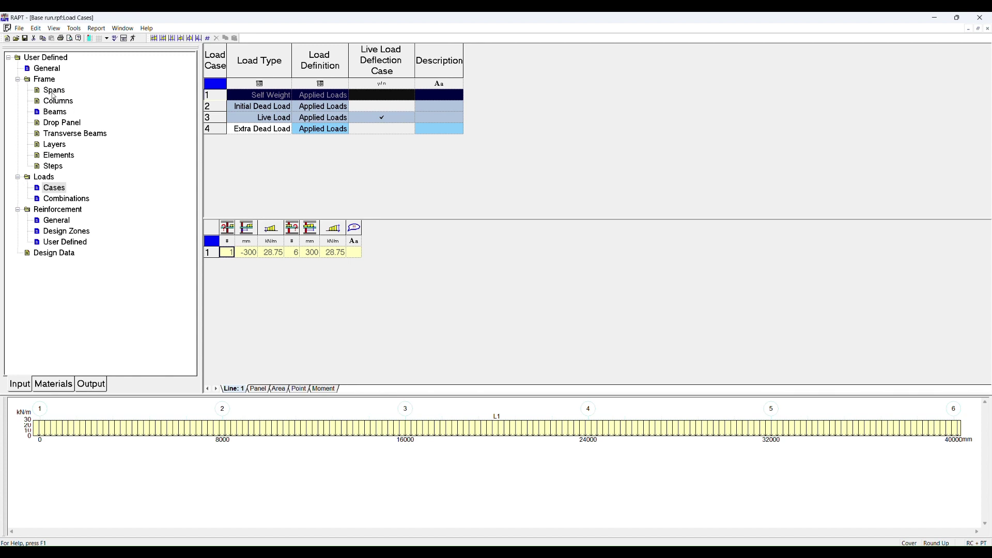
pyautogui.click(45, 70)
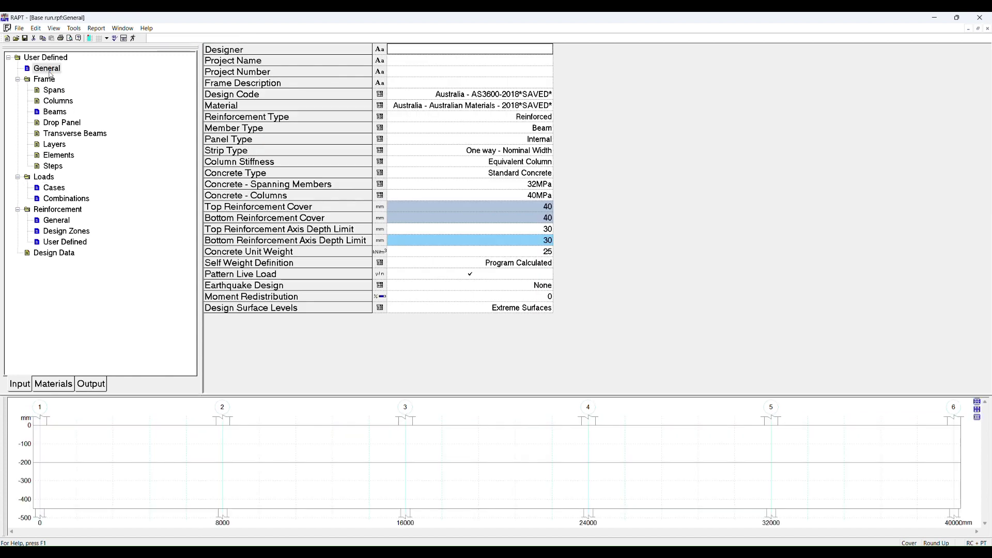
pyautogui.click(506, 264)
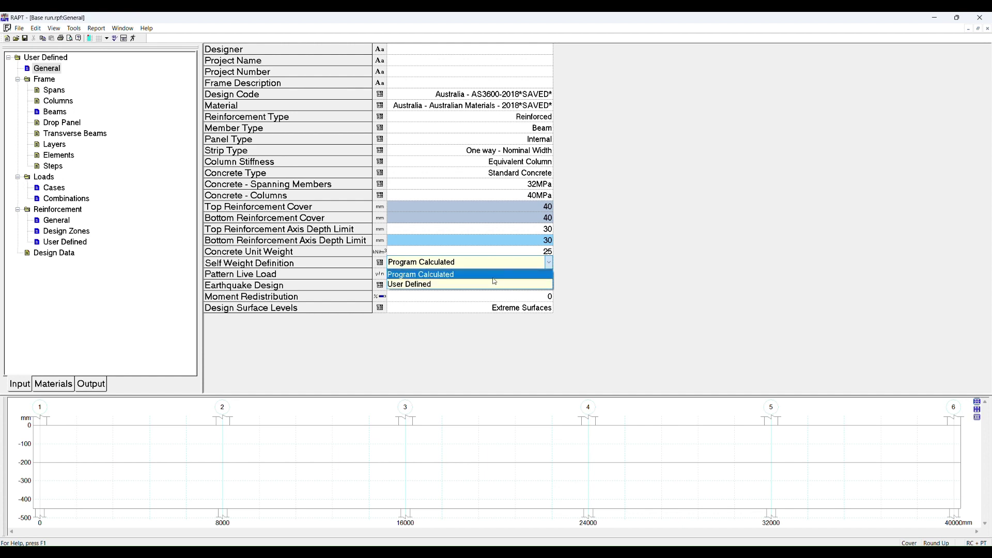
pyautogui.click(492, 278)
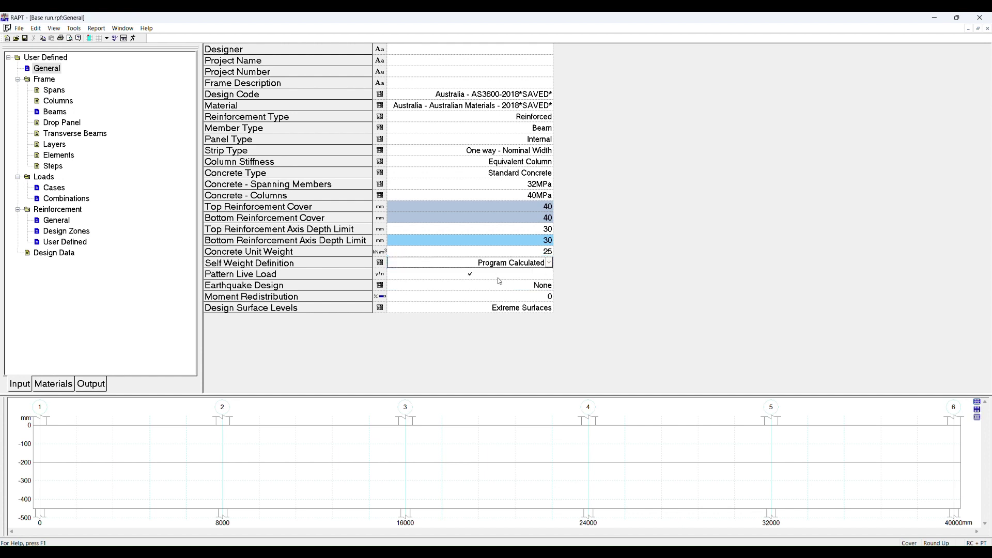
# Add a load case ahead of the Extra Dead Load case in the load cases table.
pyautogui.click(54, 188)
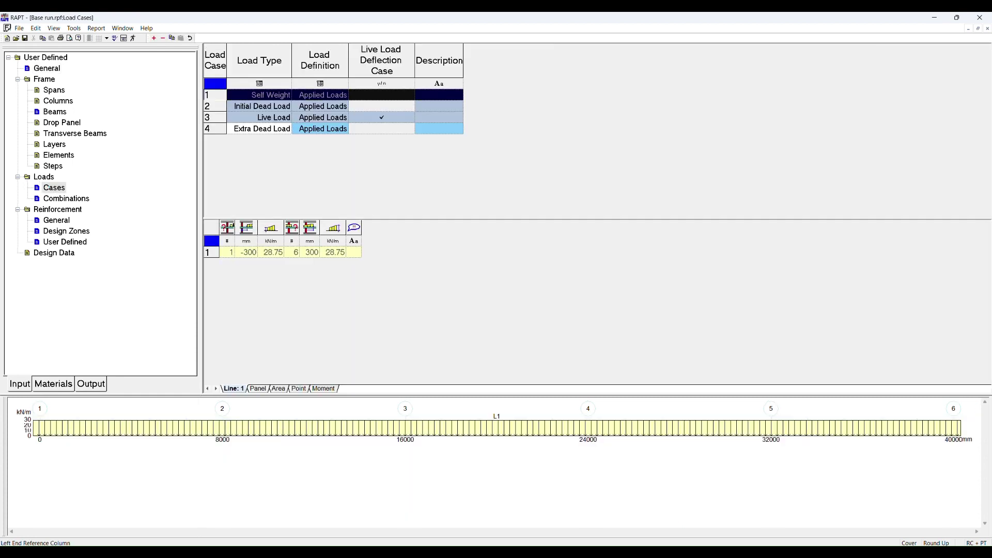
pyautogui.click(235, 119)
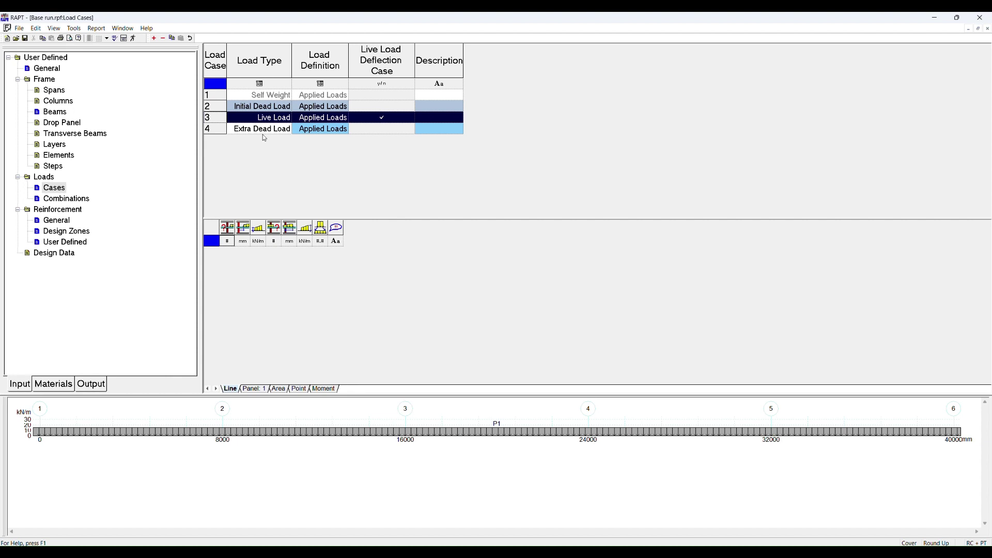
pyautogui.rightClick(219, 127)
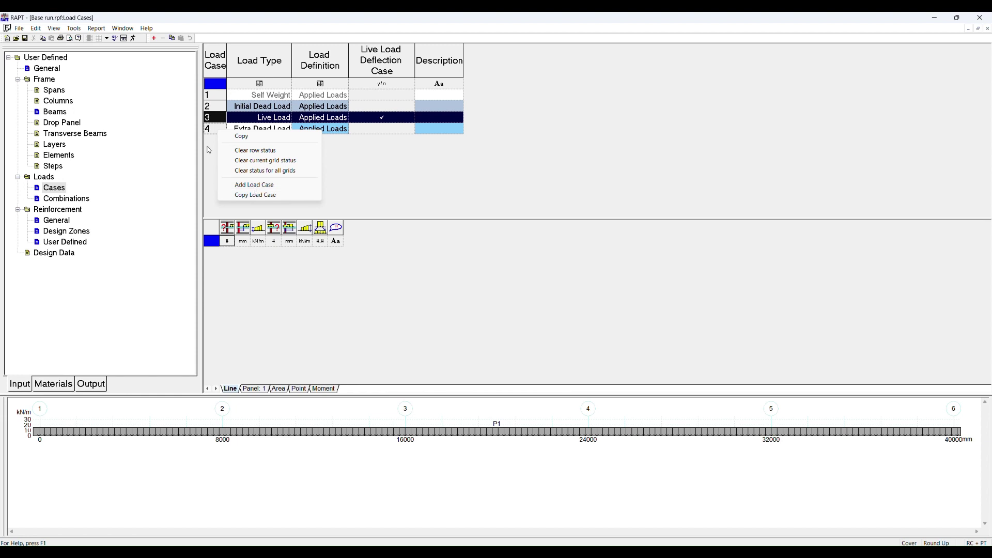
pyautogui.click(217, 128)
pyautogui.rightClick(216, 130)
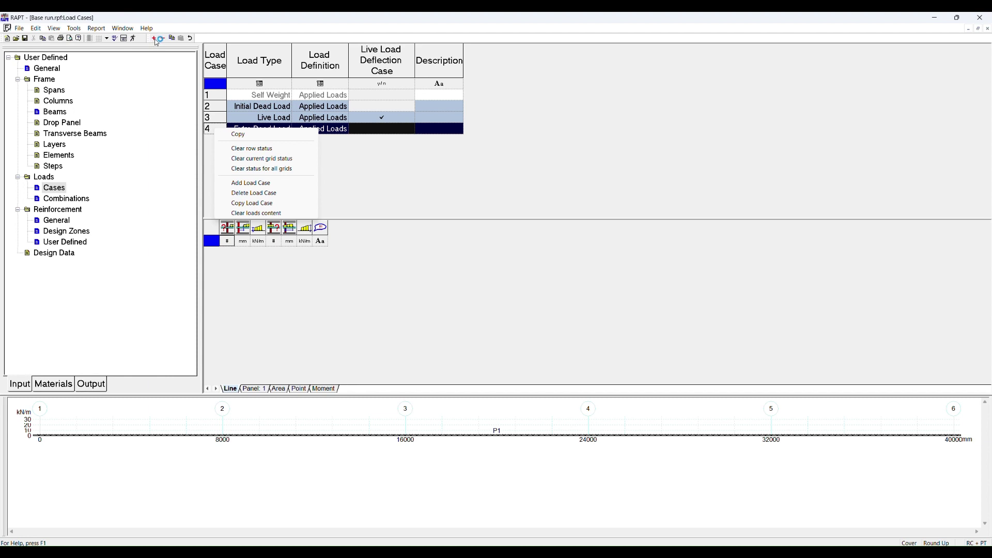
pyautogui.click(242, 182)
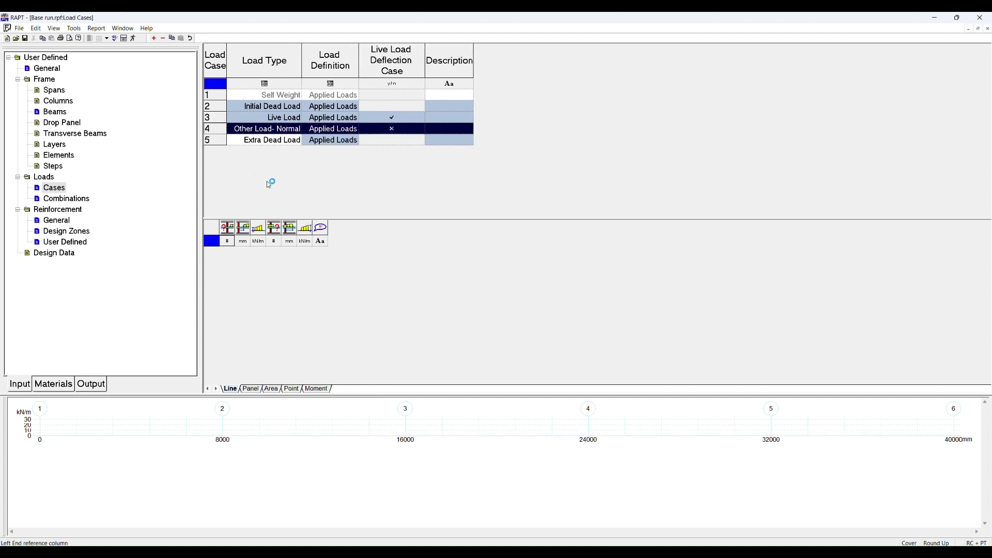
# Set load case 4 to Alternate LL and try switching the live load deflection case between it and the Live Load case.
pyautogui.click(276, 130)
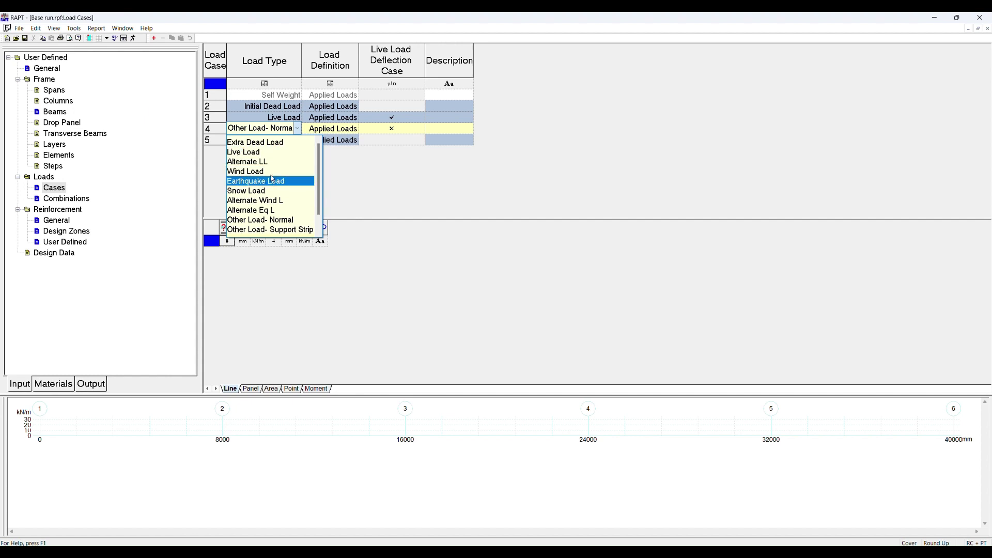
pyautogui.scroll(2, 271, 179)
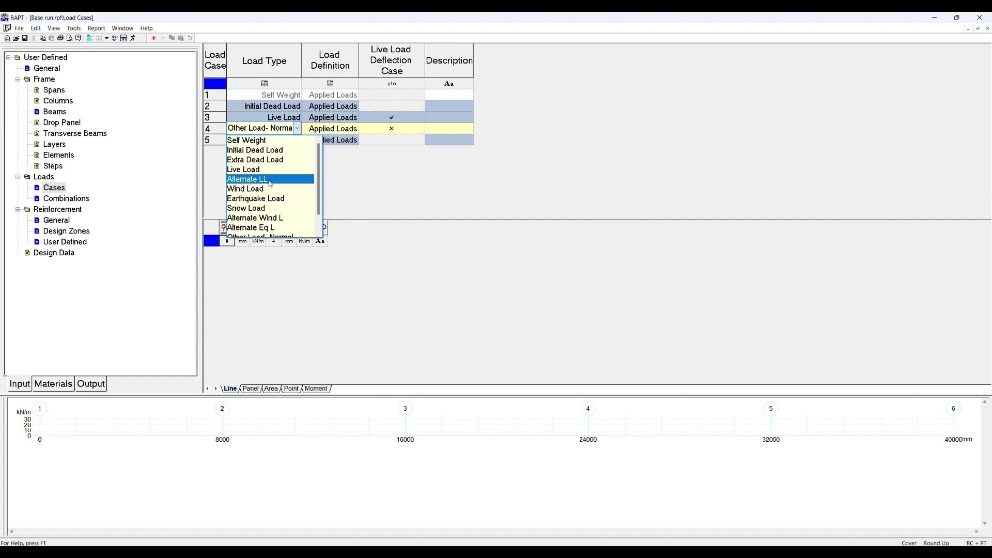
pyautogui.click(271, 180)
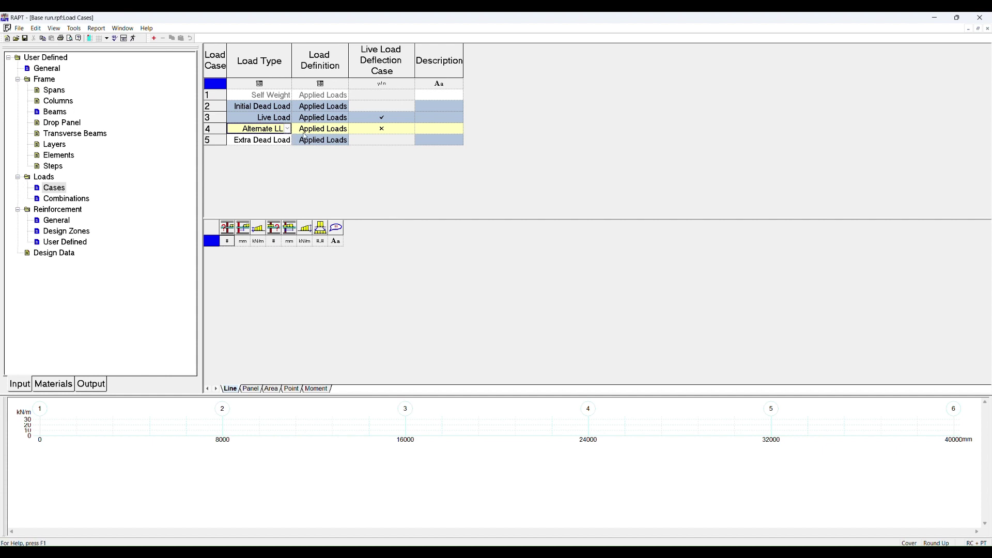
pyautogui.click(383, 129)
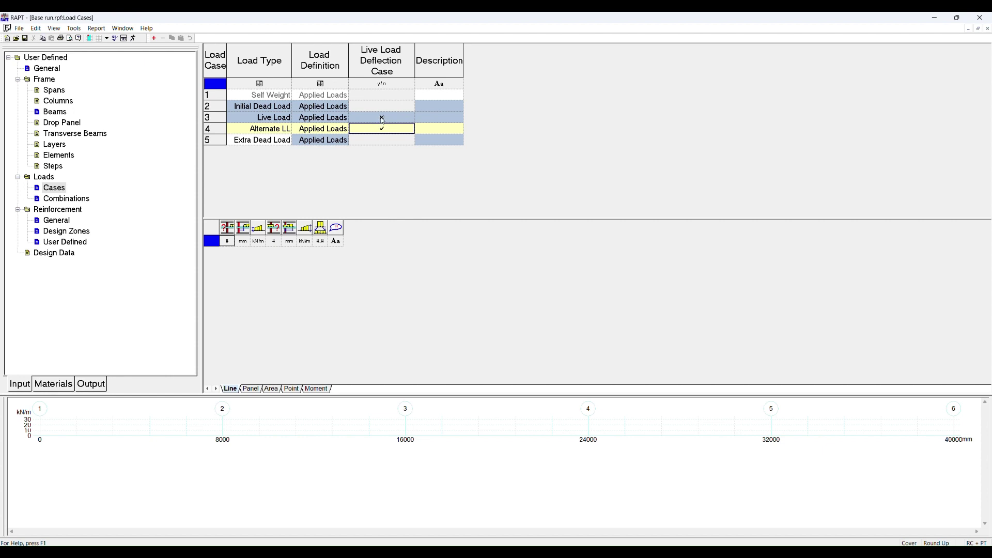
pyautogui.click(383, 118)
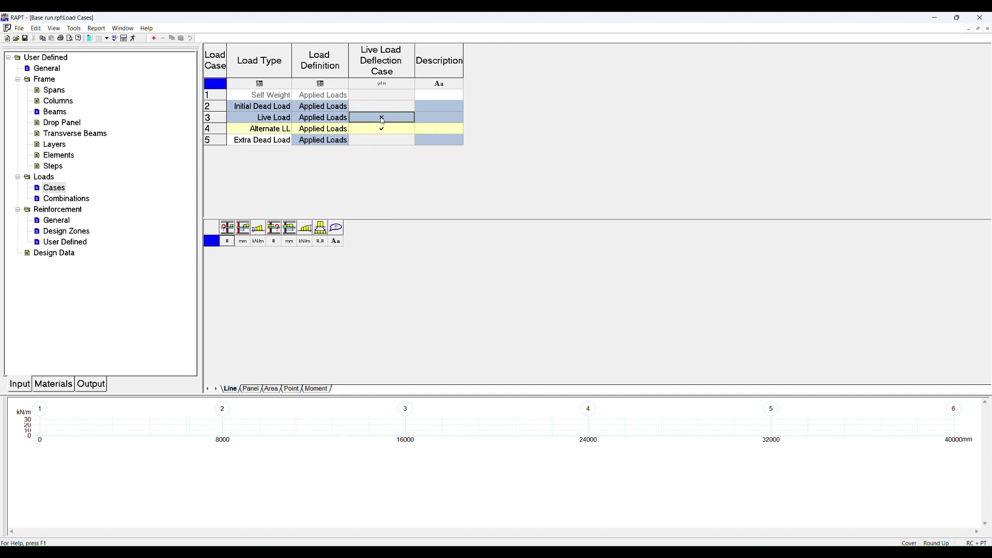
# Change load case 4 to Wind Load, accepting a ULS/SLS factor of 1.5, combination factor 0.6 and short-term service factor 0.2.
pyautogui.click(263, 132)
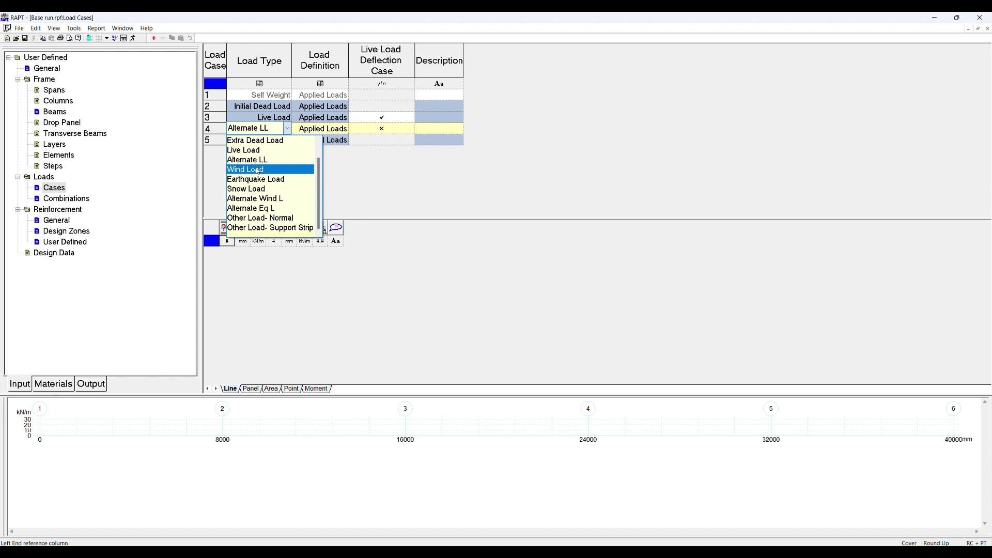
pyautogui.click(258, 171)
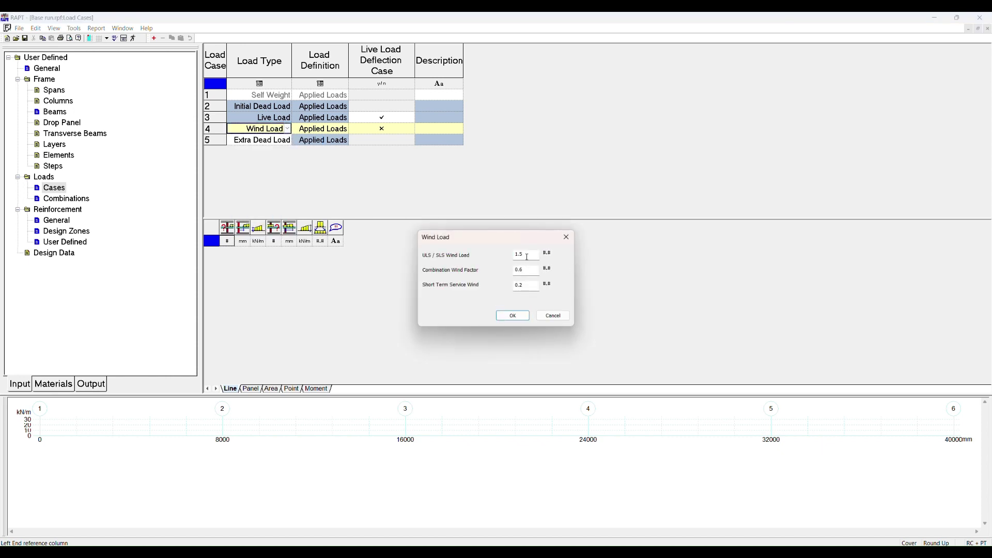
pyautogui.moveTo(523, 243); pyautogui.dragTo(564, 129)
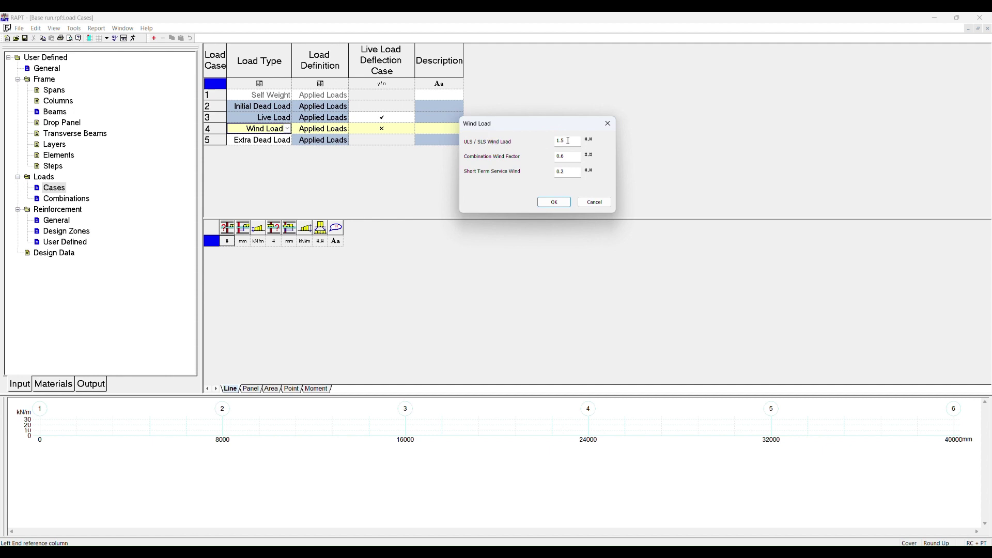
pyautogui.click(555, 203)
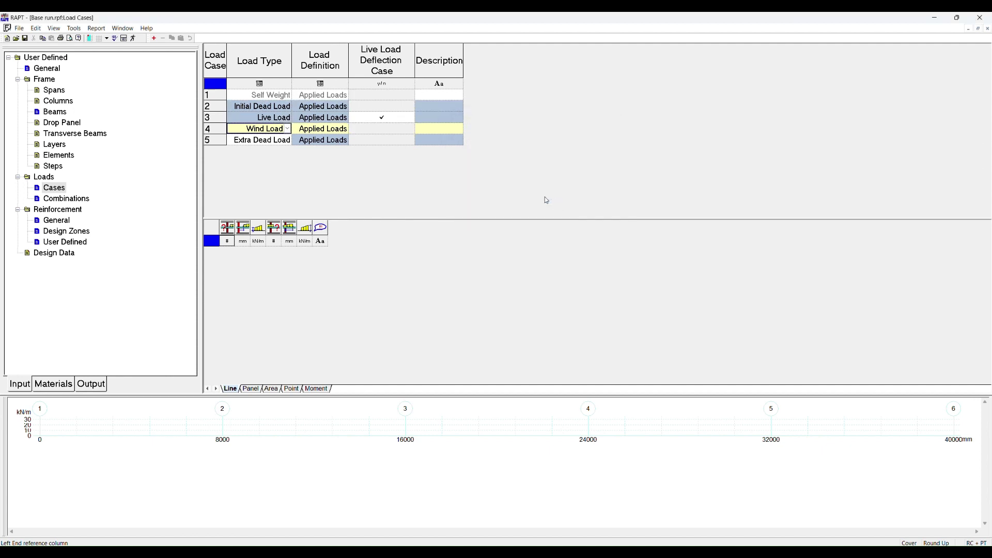
# Set the Wind Load case's definition to Moment/Shear Diagram and show its span data.
pyautogui.click(321, 129)
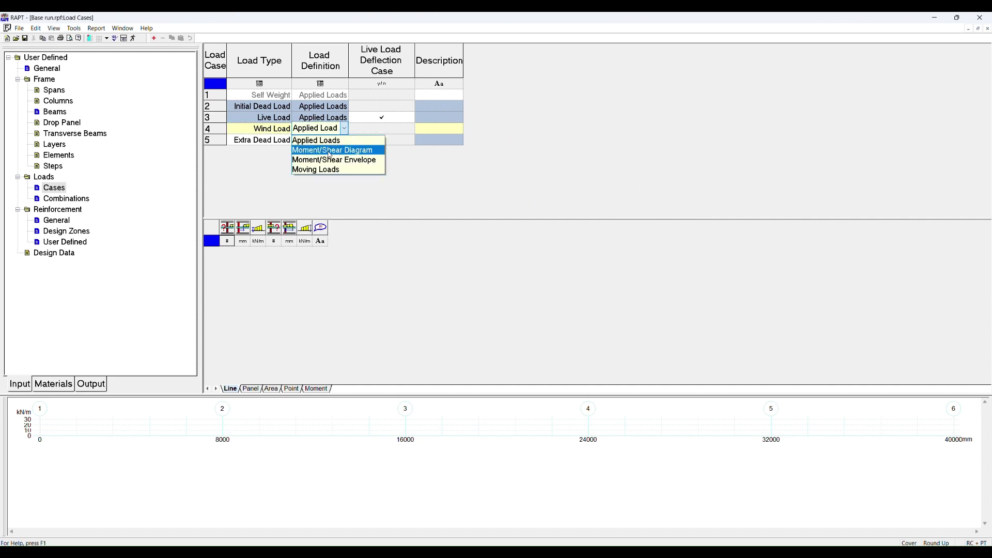
pyautogui.click(331, 150)
pyautogui.click(262, 389)
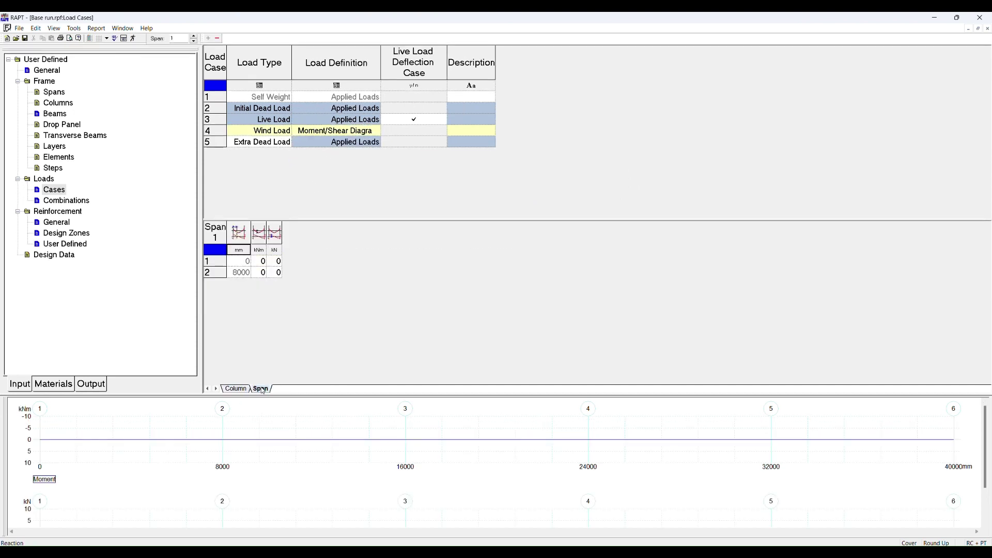
# Enter span 1 wind shears of 100 kN at 0 mm and -100 kN at 8000 mm.
pyautogui.click(220, 234)
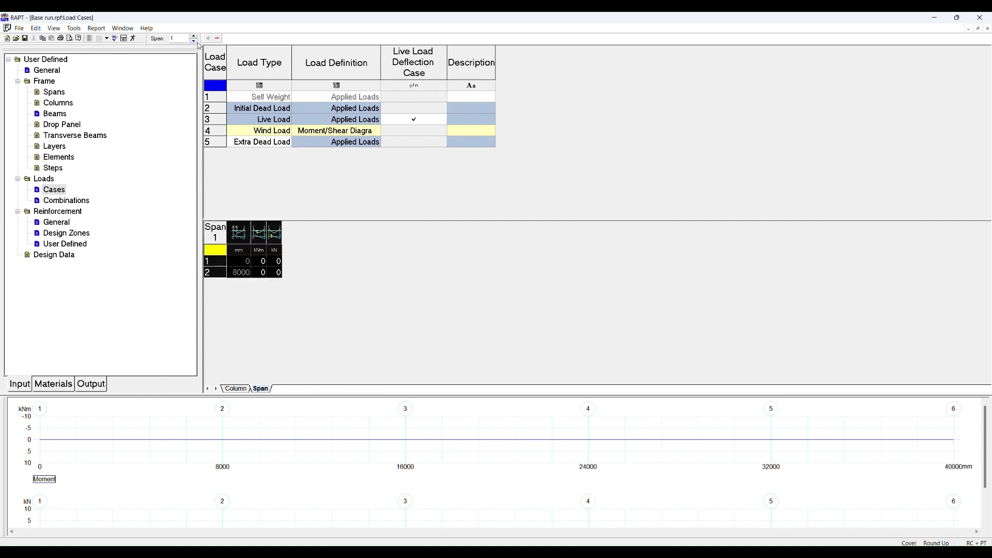
pyautogui.click(263, 262)
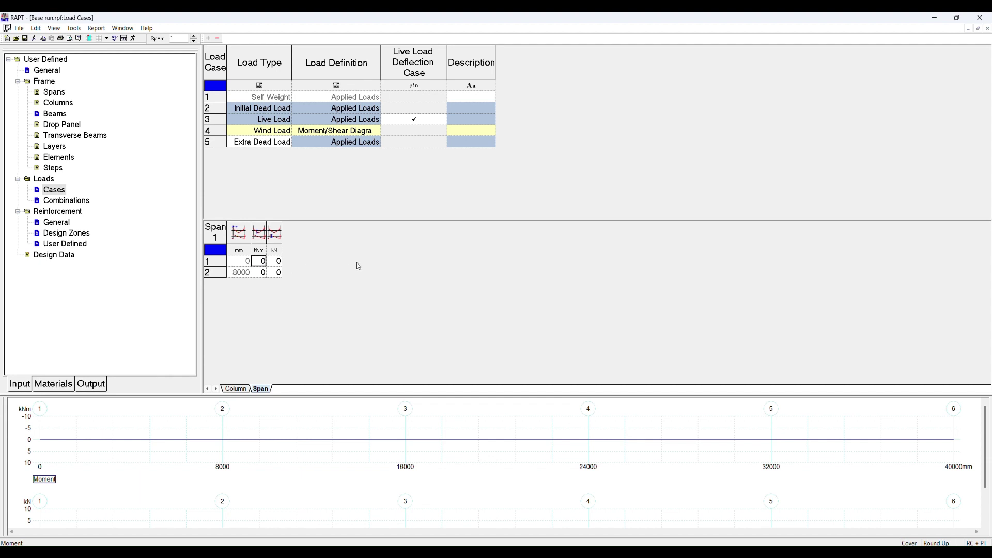
pyautogui.press('Tab')
pyautogui.write('100')
pyautogui.press('Return')
pyautogui.write('-100')
pyautogui.press('Return')
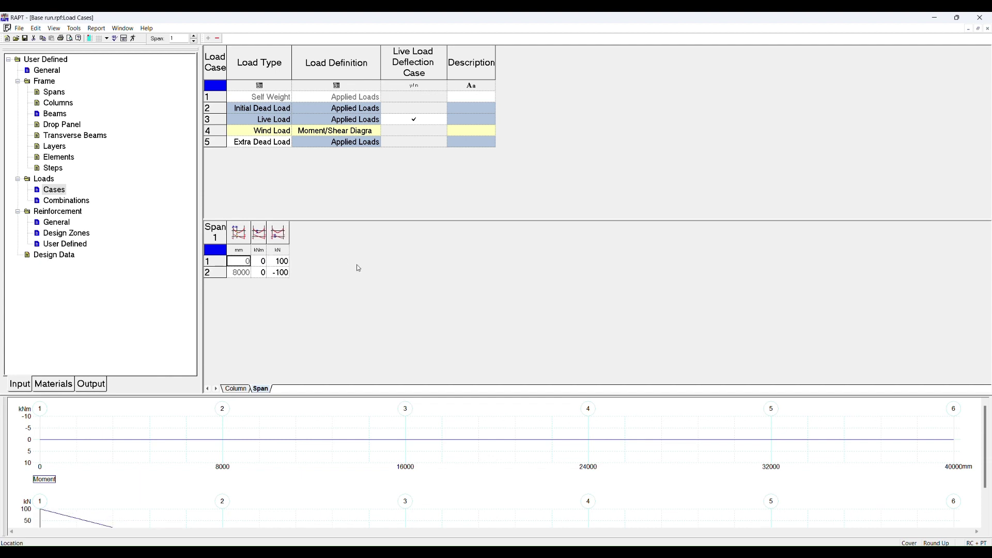
# Enter span 2 wind shears of 100 kN at 0 mm and -100 kN at 8000 mm and check the shear diagram.
pyautogui.click(194, 37)
pyautogui.click(275, 262)
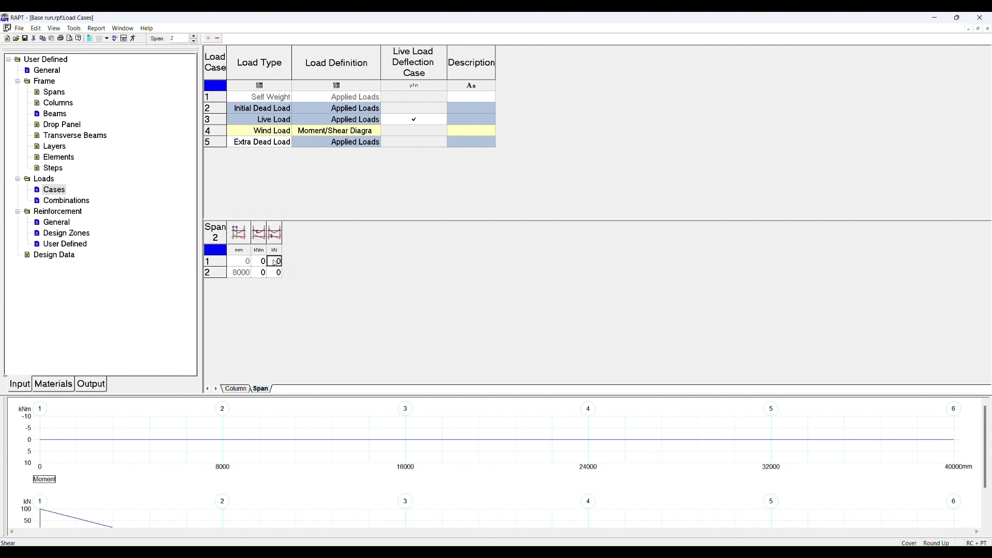
pyautogui.write('100')
pyautogui.press('Return')
pyautogui.press('Return')
pyautogui.press('Return')
pyautogui.write('-100')
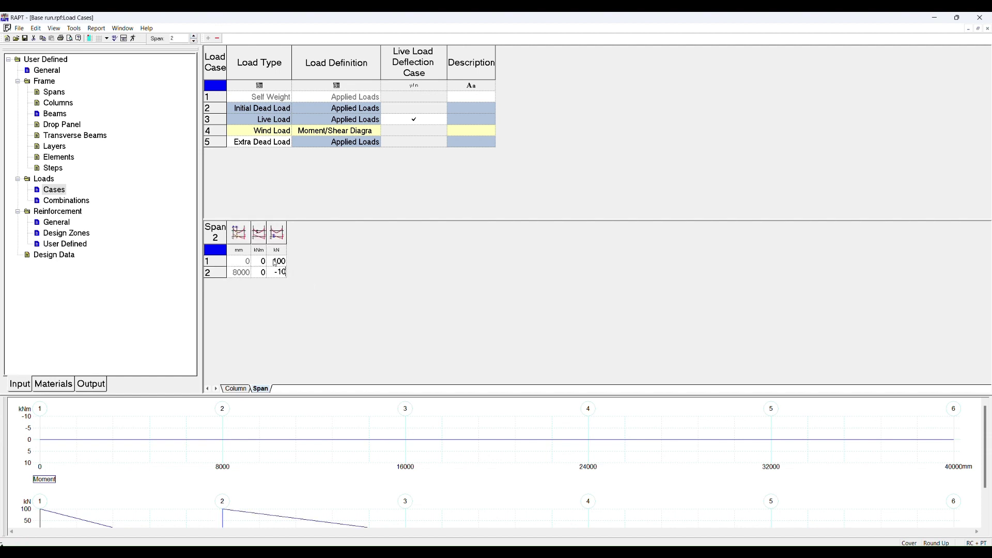
pyautogui.press('Return')
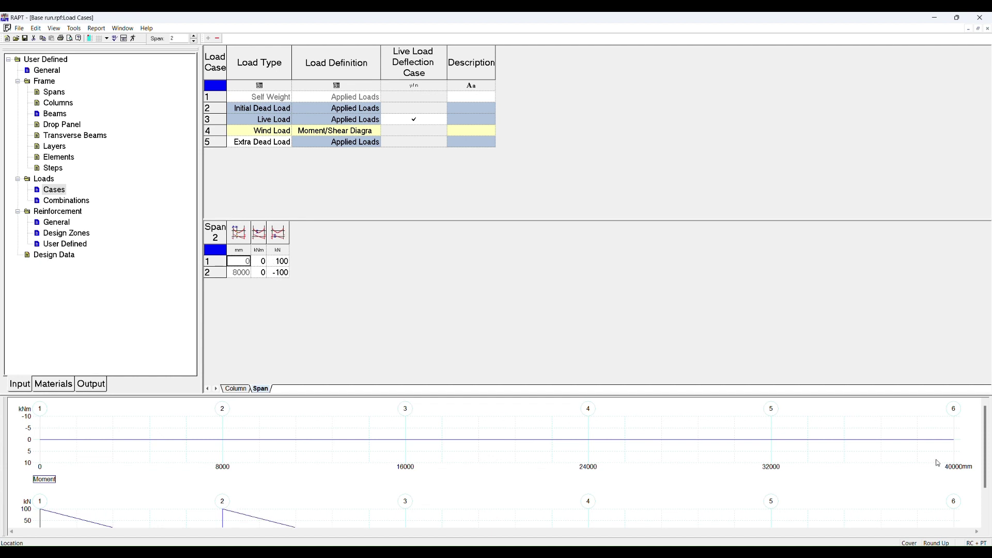
pyautogui.scroll(-2, 935, 459)
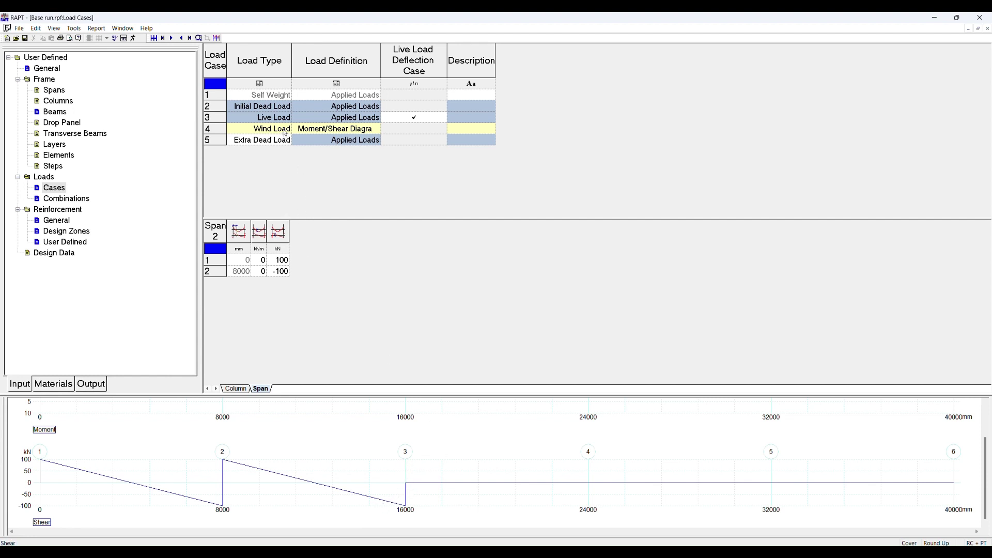
pyautogui.click(216, 128)
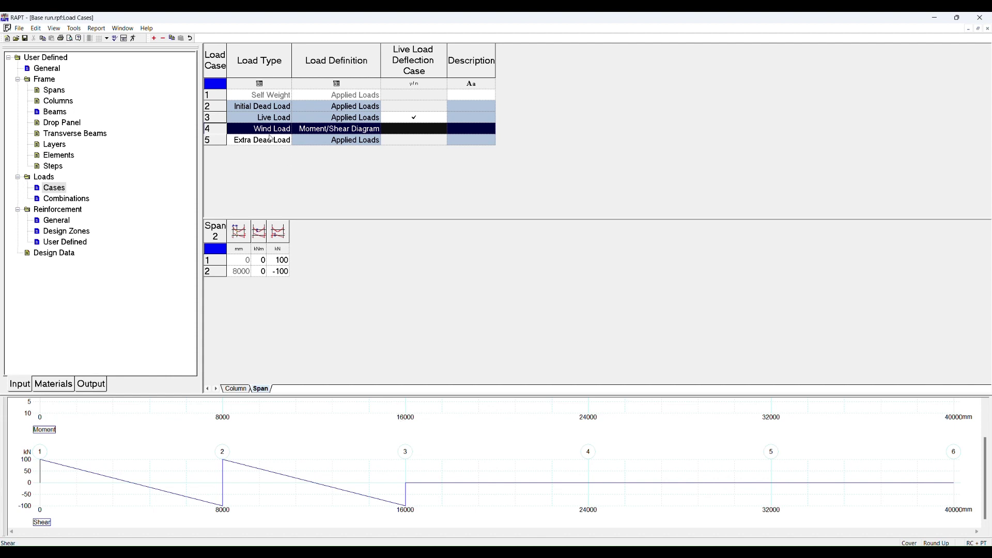
# Turn off the braced frame setting for all six columns.
pyautogui.click(60, 101)
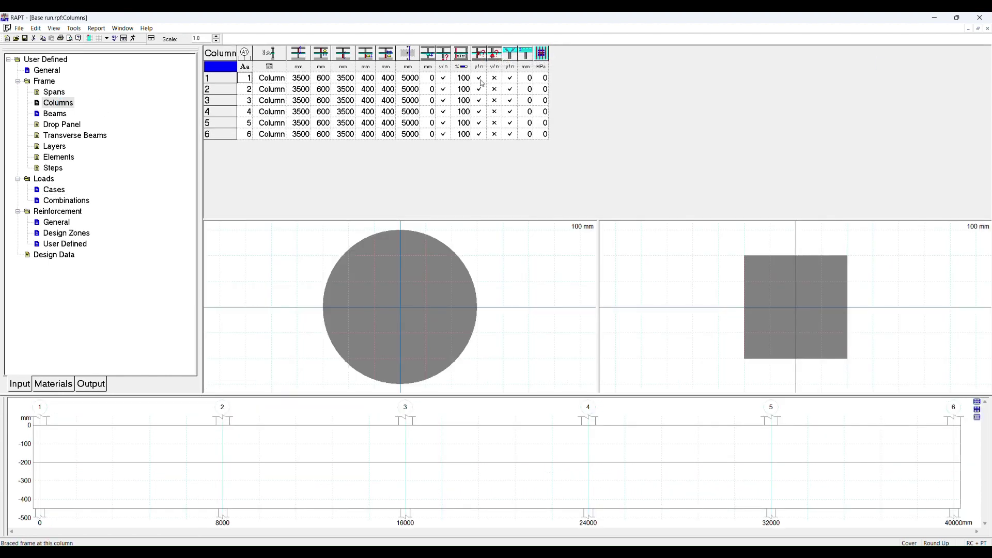
pyautogui.click(480, 78)
pyautogui.click(479, 89)
pyautogui.click(480, 100)
pyautogui.click(479, 112)
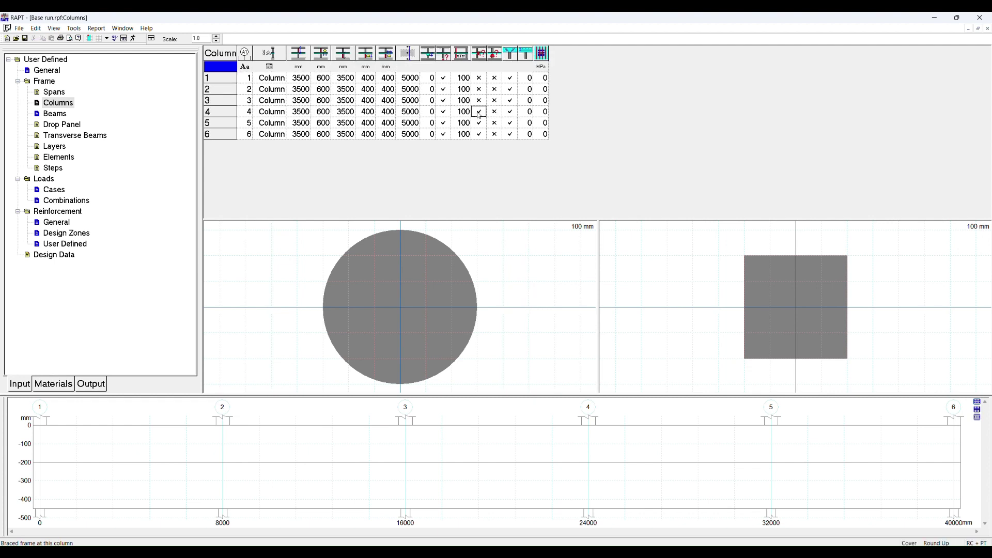
pyautogui.click(479, 123)
pyautogui.click(479, 137)
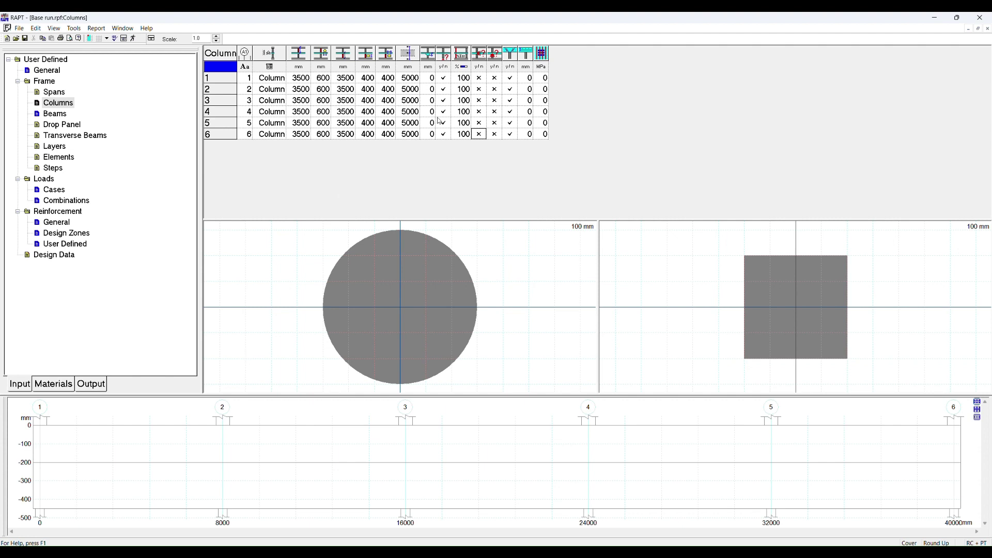
# Turn the braced frame setting back on for columns 1 to 6.
pyautogui.click(479, 53)
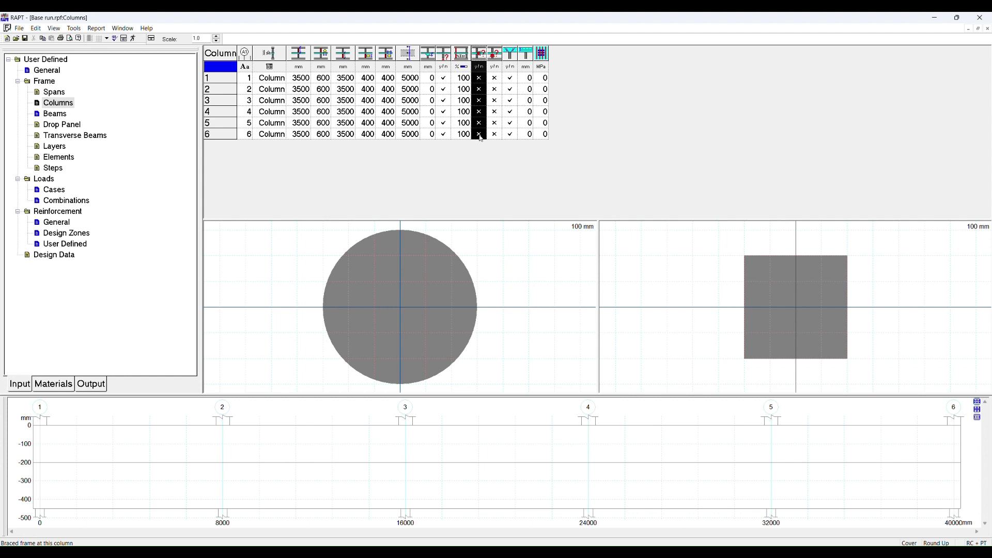
pyautogui.click(479, 78)
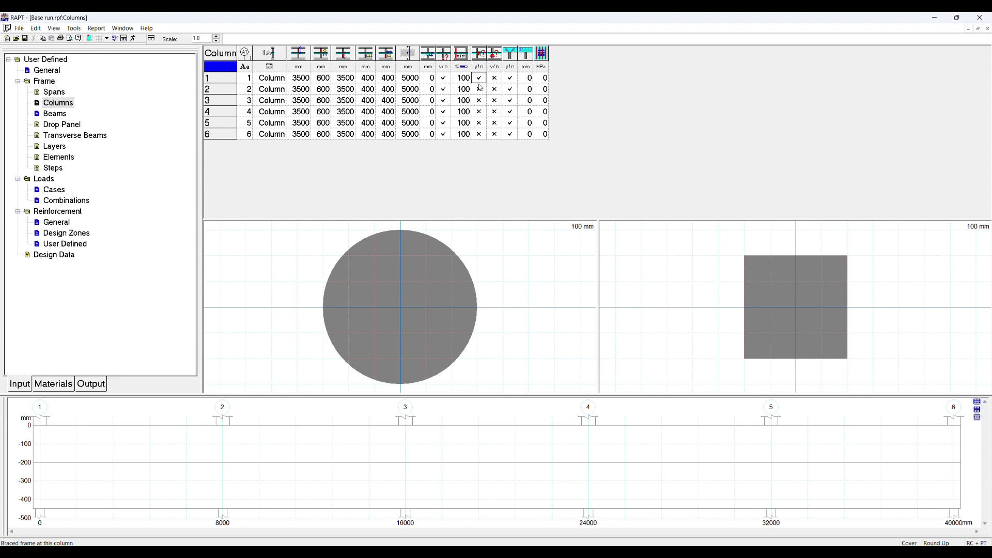
pyautogui.click(480, 101)
pyautogui.click(479, 100)
pyautogui.click(480, 112)
pyautogui.click(479, 123)
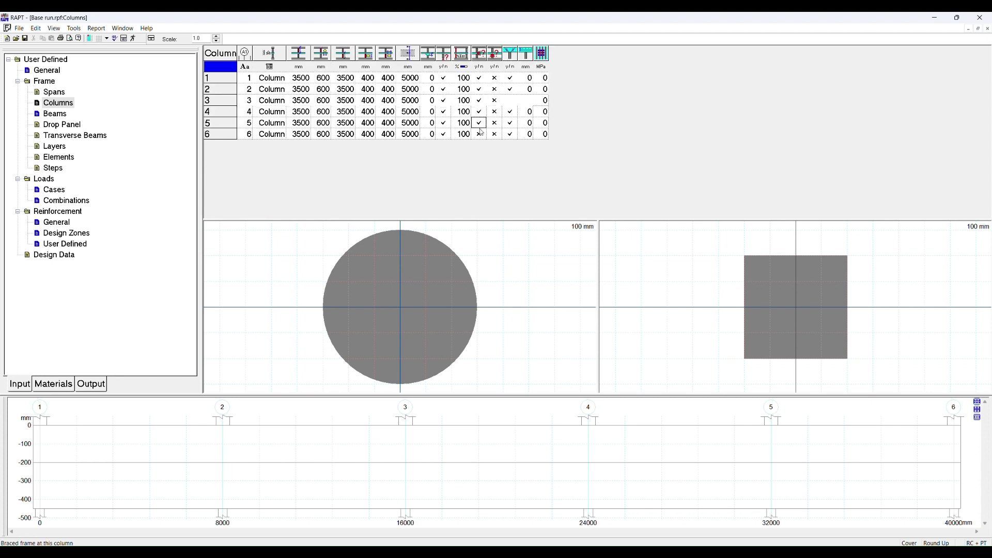
pyautogui.click(479, 134)
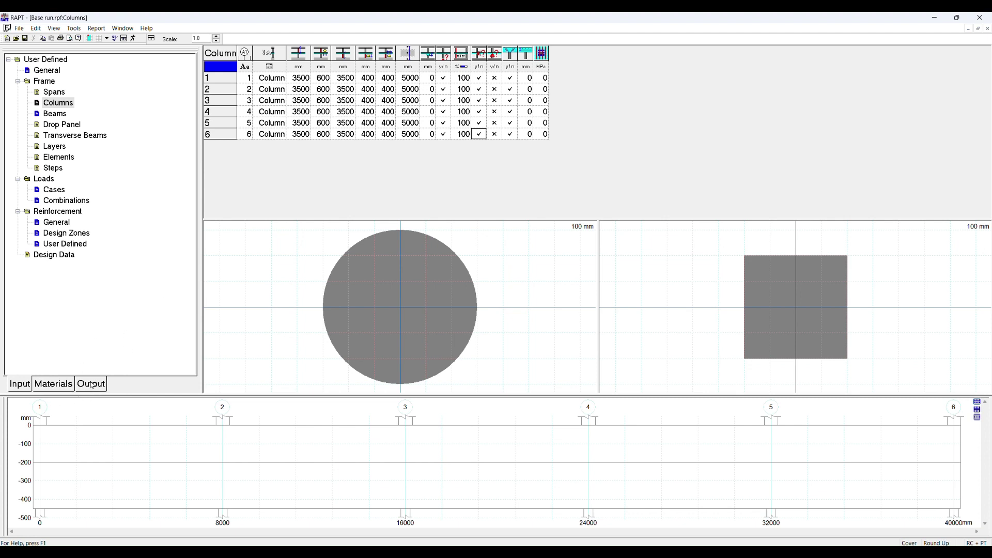
# Return to the load cases and change load case 4's type from Wind Load to Earthquake Load.
pyautogui.click(55, 190)
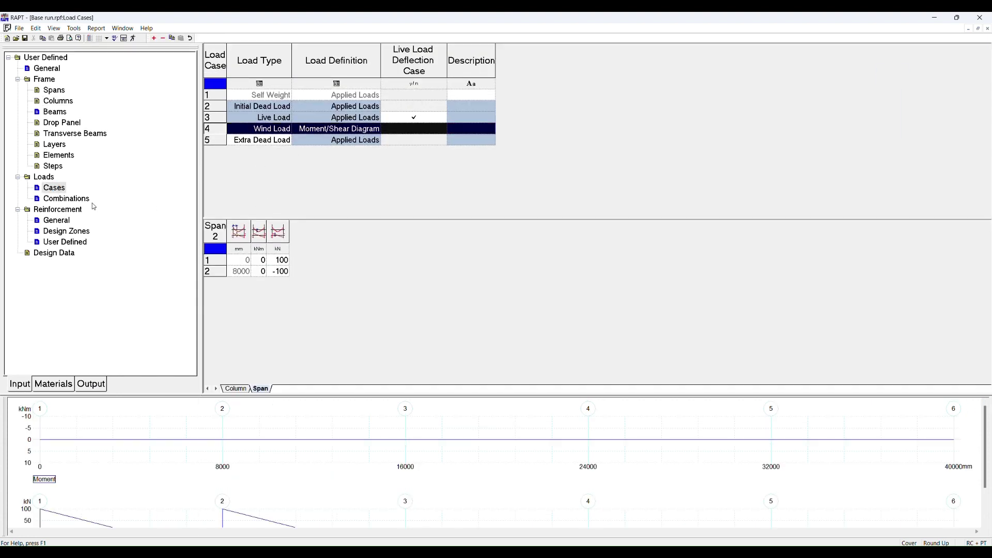
pyautogui.click(57, 101)
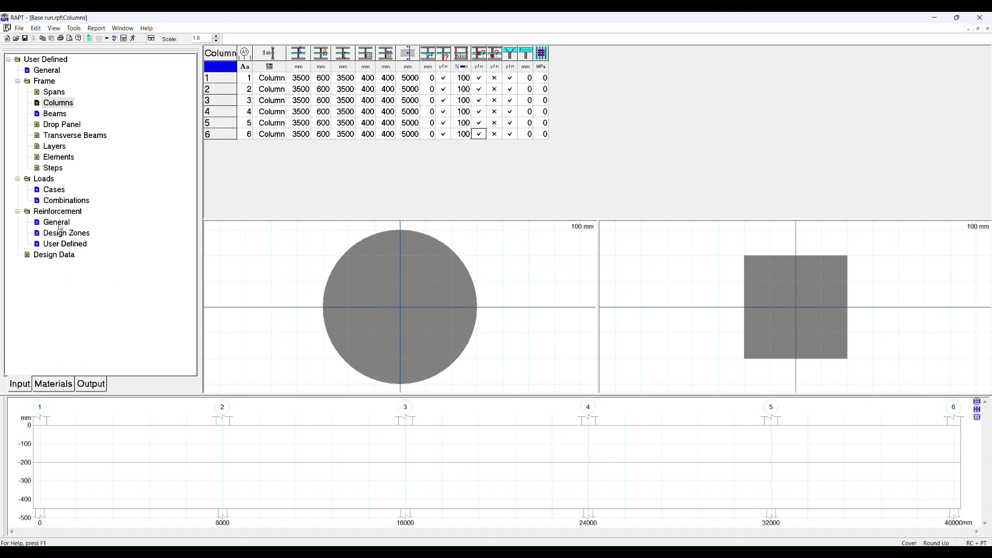
pyautogui.click(60, 190)
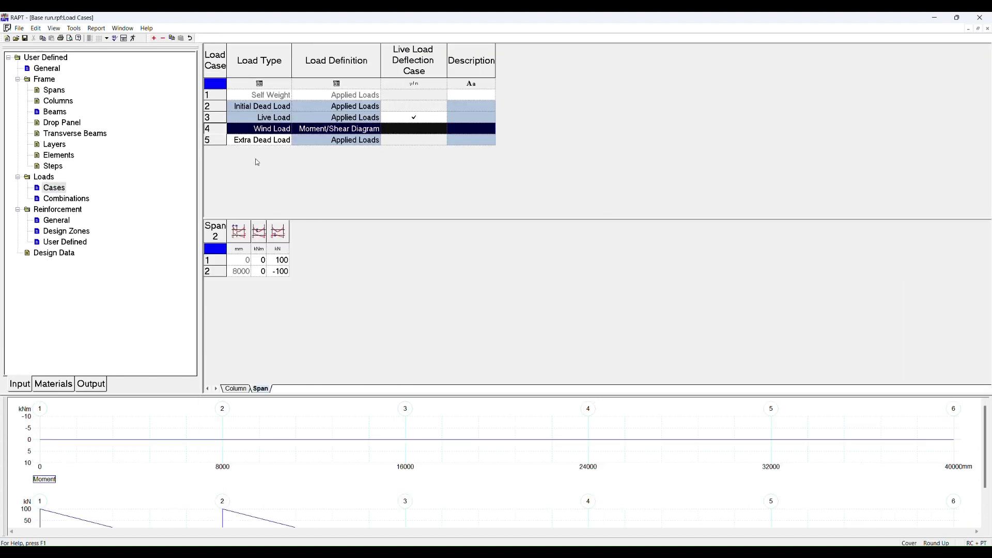
pyautogui.click(446, 29)
pyautogui.click(263, 132)
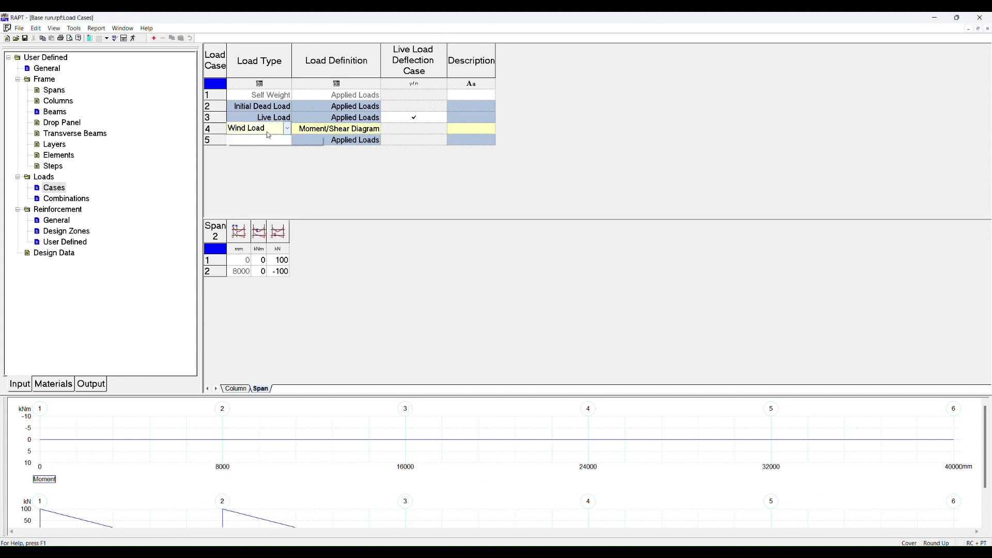
pyautogui.click(269, 181)
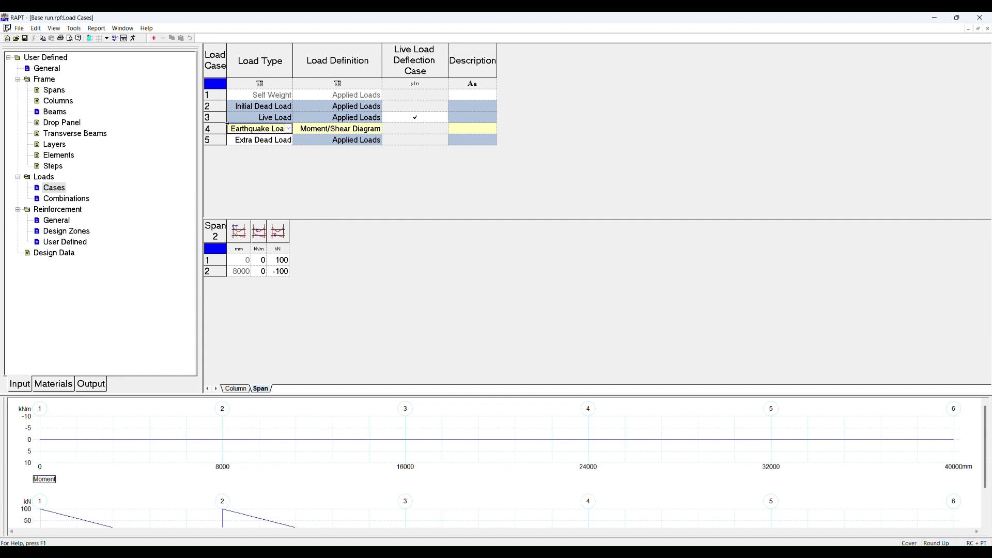
# Delete the Earthquake Load case from the load cases.
pyautogui.click(212, 130)
pyautogui.rightClick(214, 132)
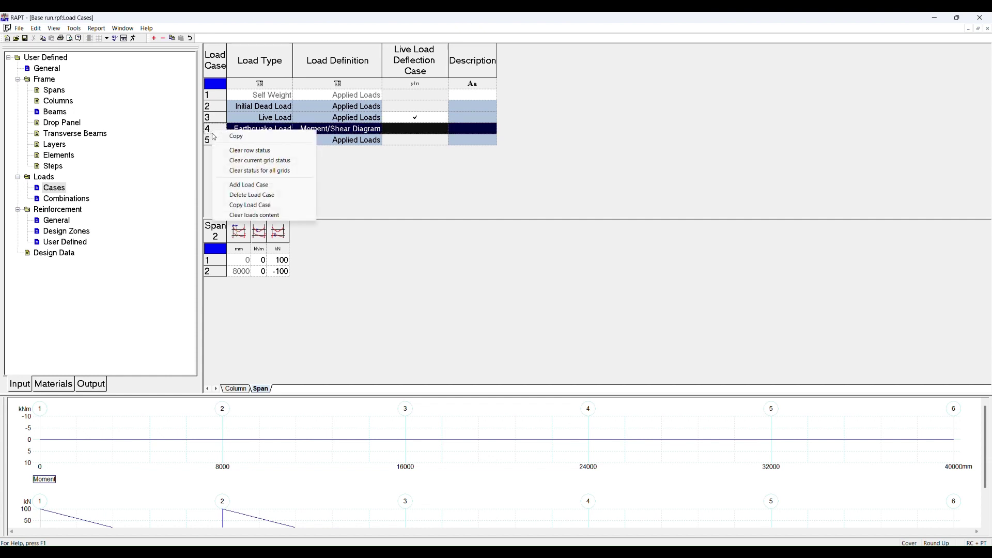
pyautogui.click(252, 195)
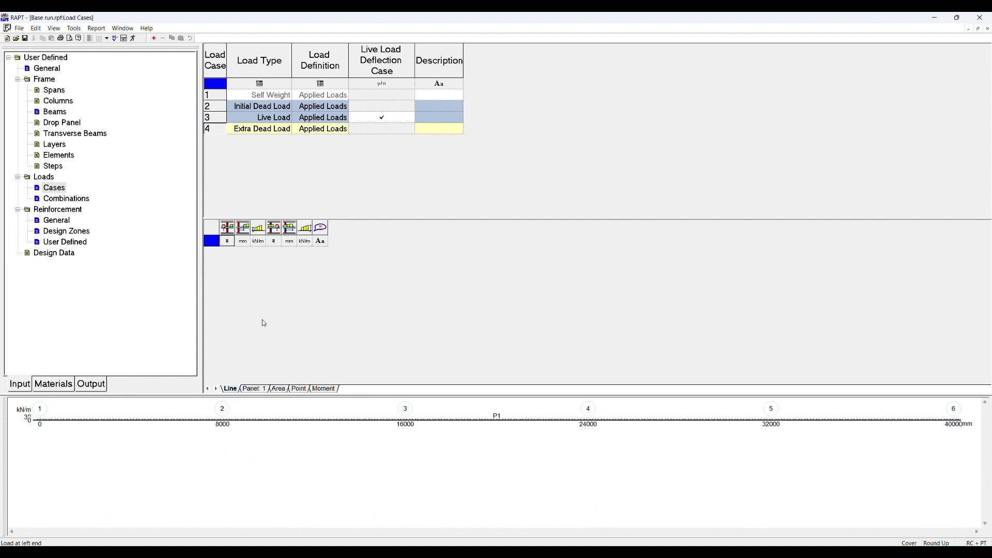
# Review the load combination factors for the ultimate, short-term service, permanent service and characteristic service conditions.
pyautogui.click(52, 201)
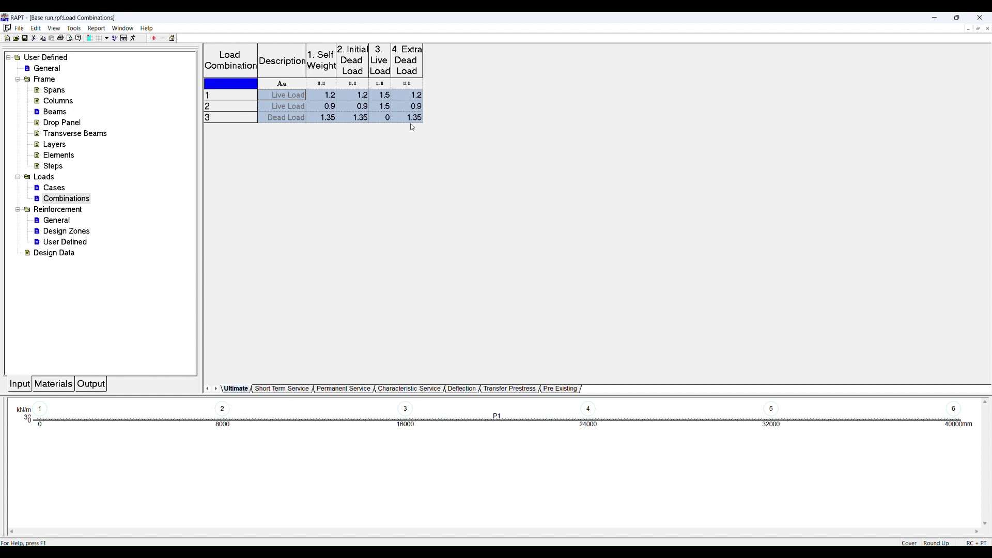
pyautogui.click(356, 98)
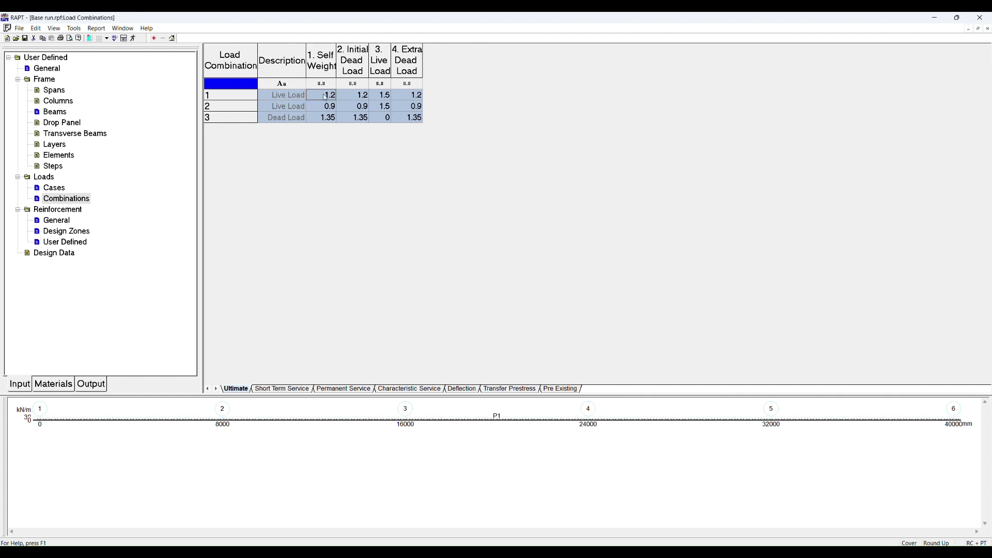
pyautogui.click(351, 108)
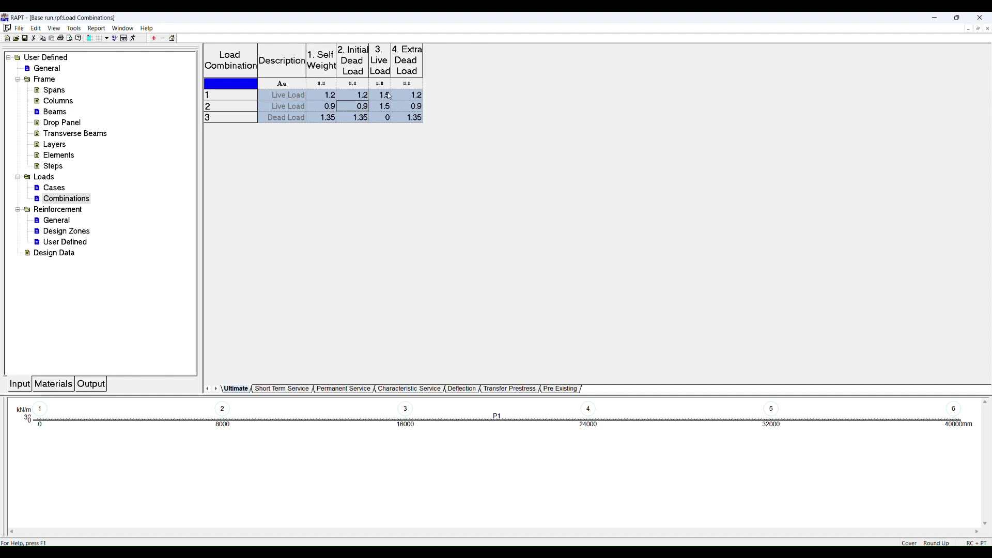
pyautogui.click(290, 390)
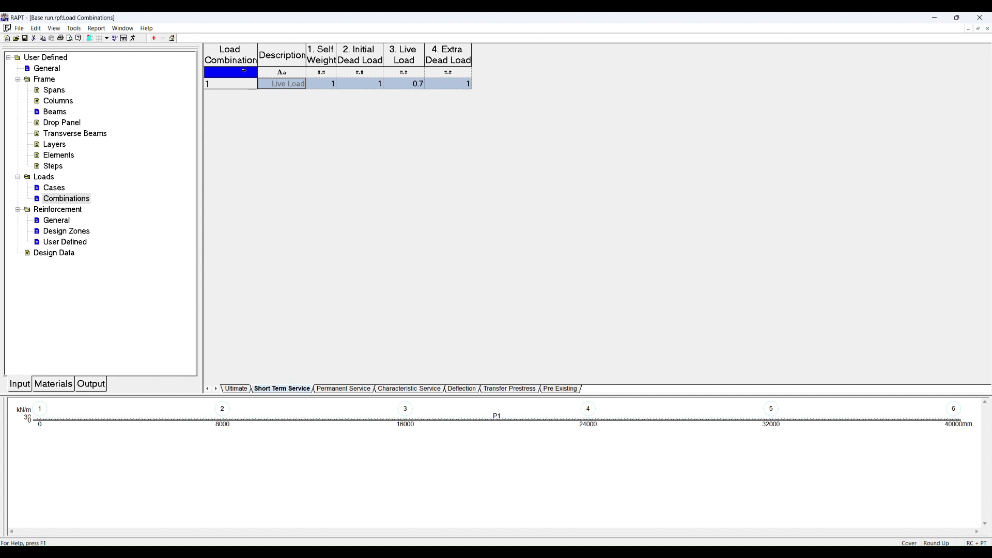
pyautogui.click(346, 390)
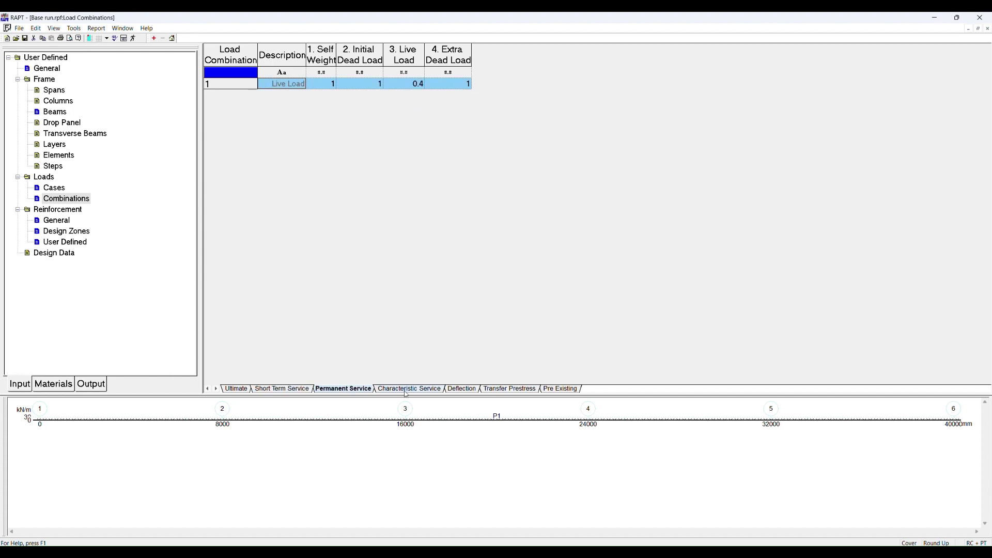
pyautogui.click(406, 391)
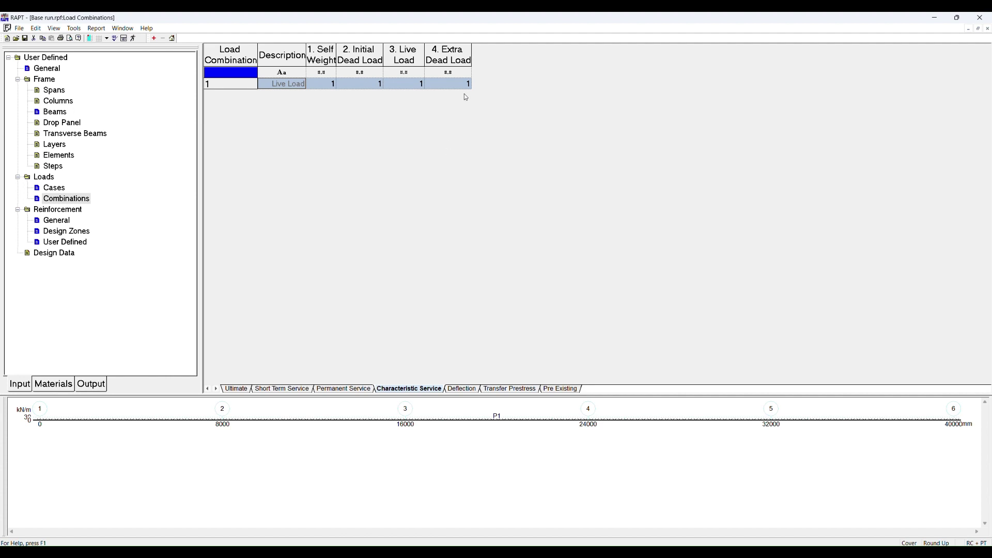
# Examine the deflection load combinations, including the initial deflection one, plus the transfer prestress and pre-existing combinations.
pyautogui.click(462, 390)
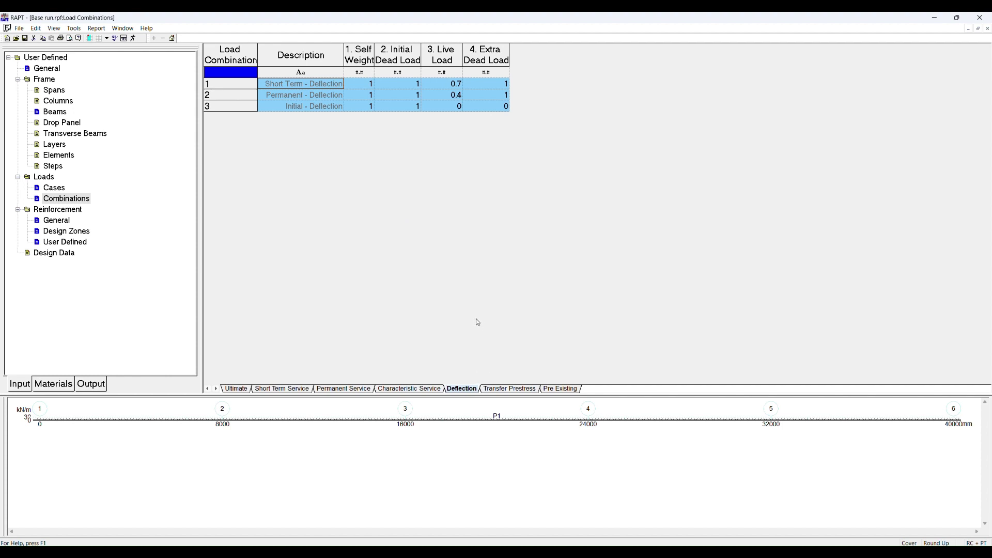
pyautogui.click(299, 109)
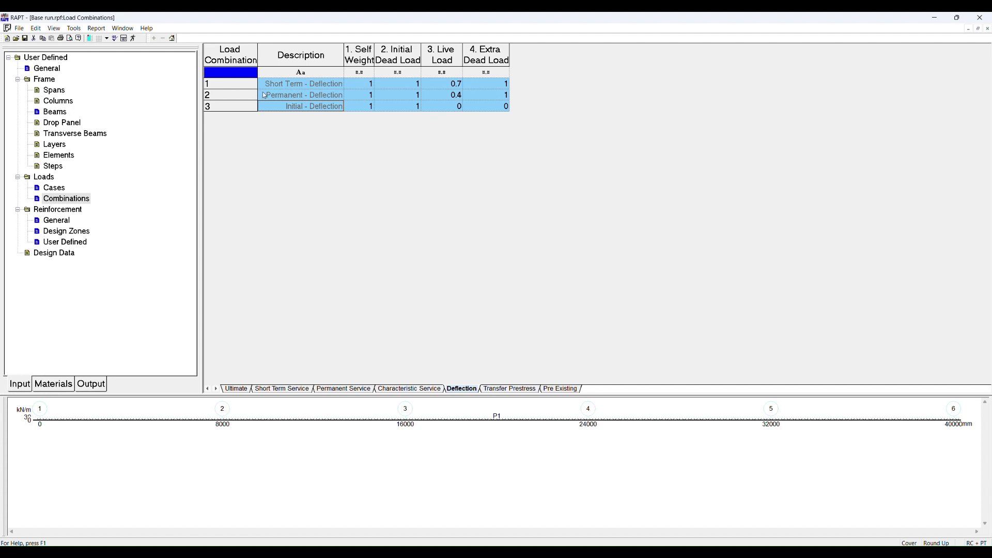
pyautogui.click(510, 389)
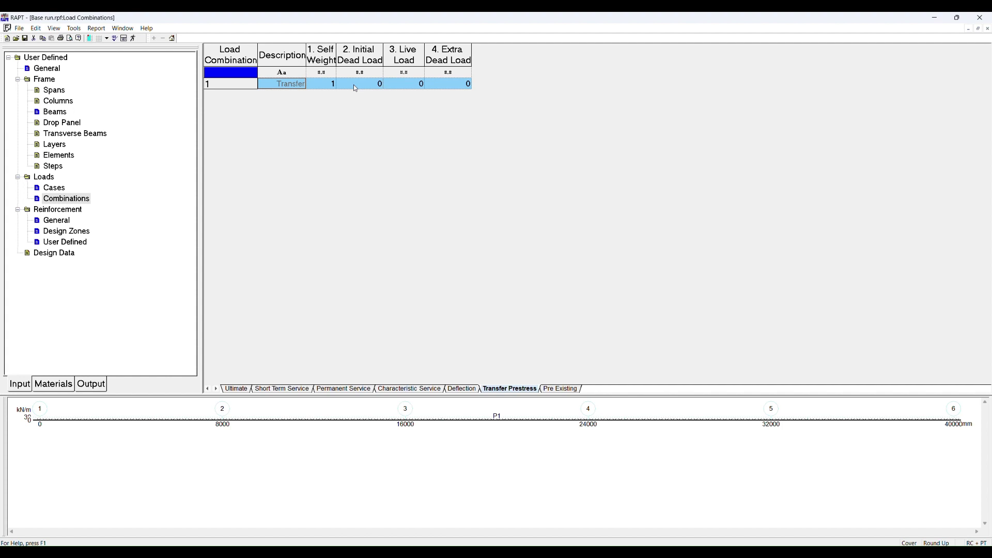
pyautogui.click(560, 390)
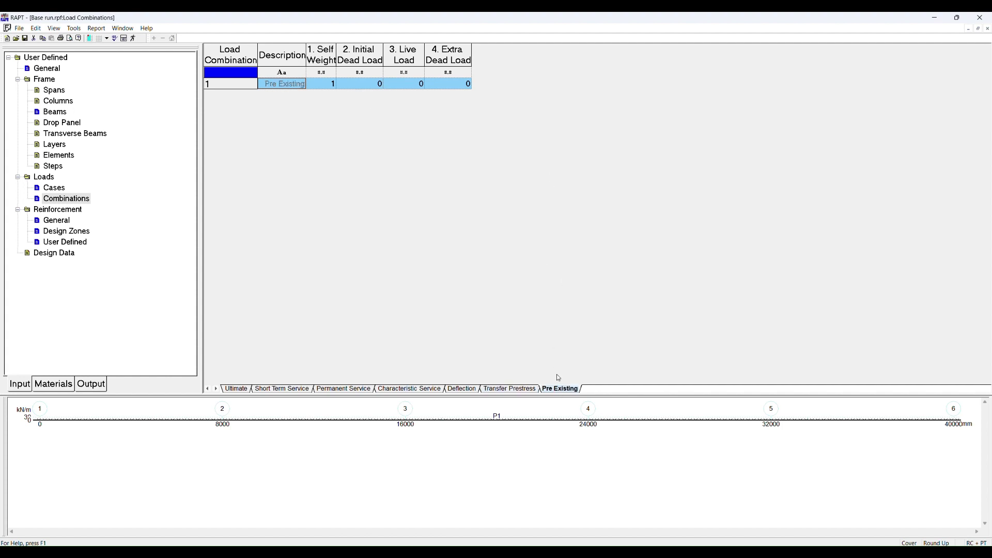